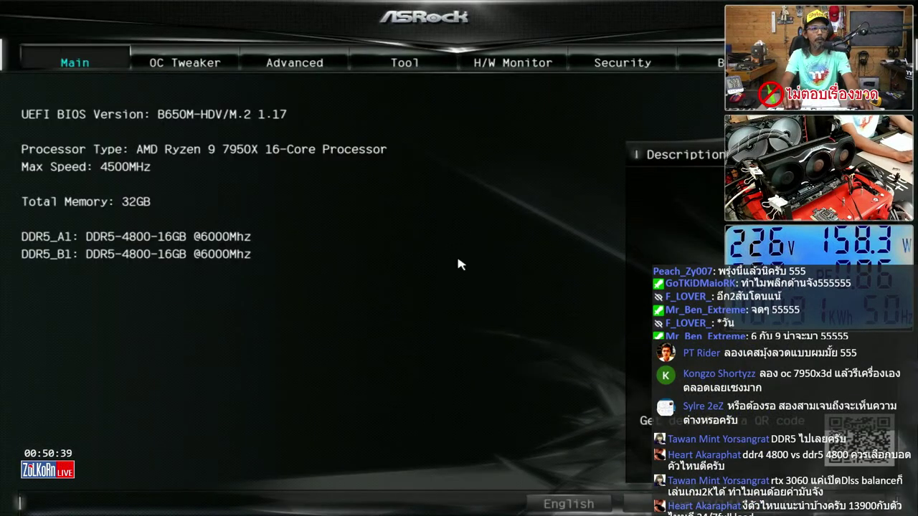
Examine the DRAM Timing Configuration and DRAM Profile Configuration pages under OC Tweaker
key("Right")
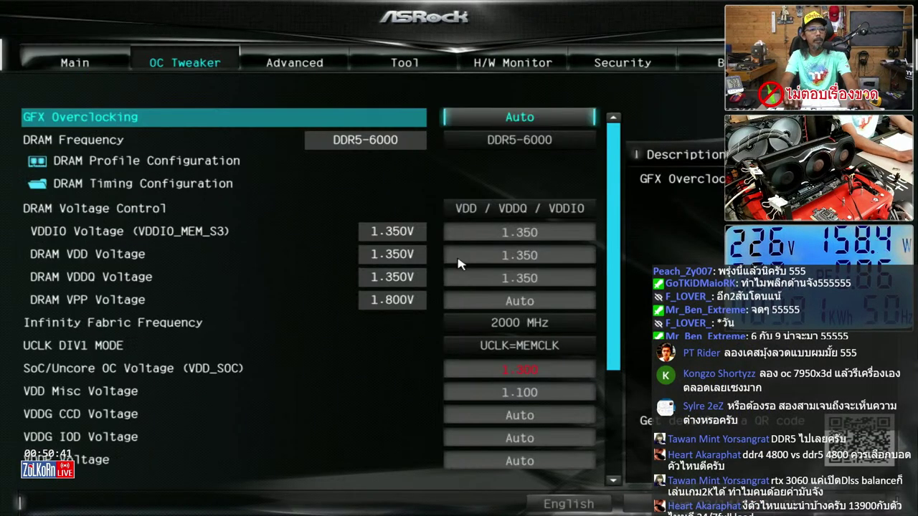
key("Right")
key("Left")
key("Down")
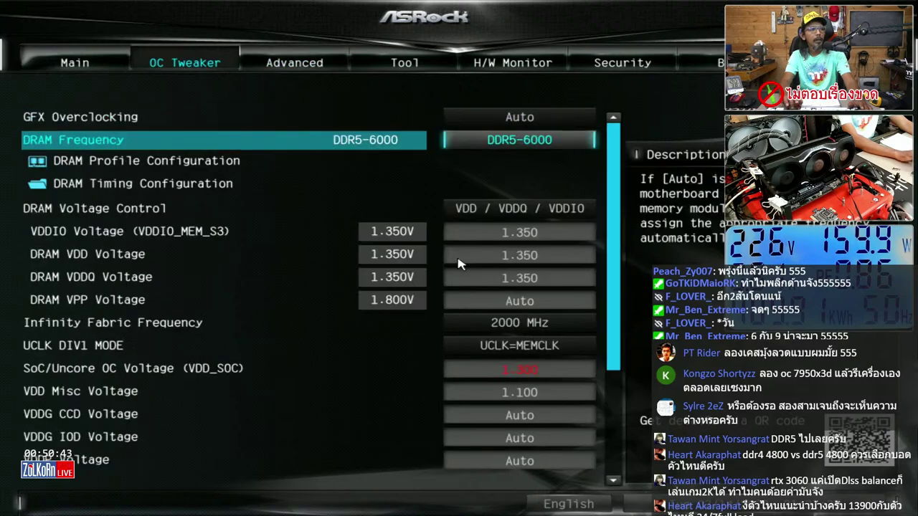
key("Down")
key("Down")
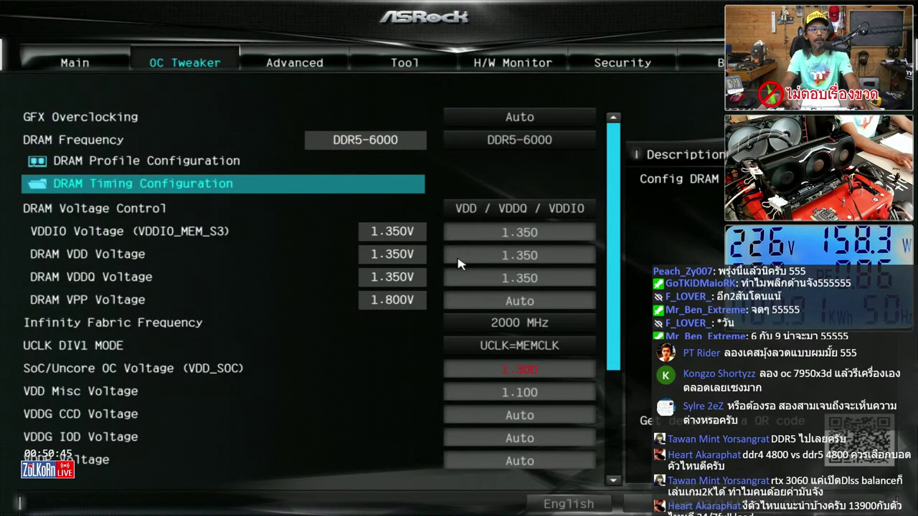
key("Return")
key("Escape")
key("Up")
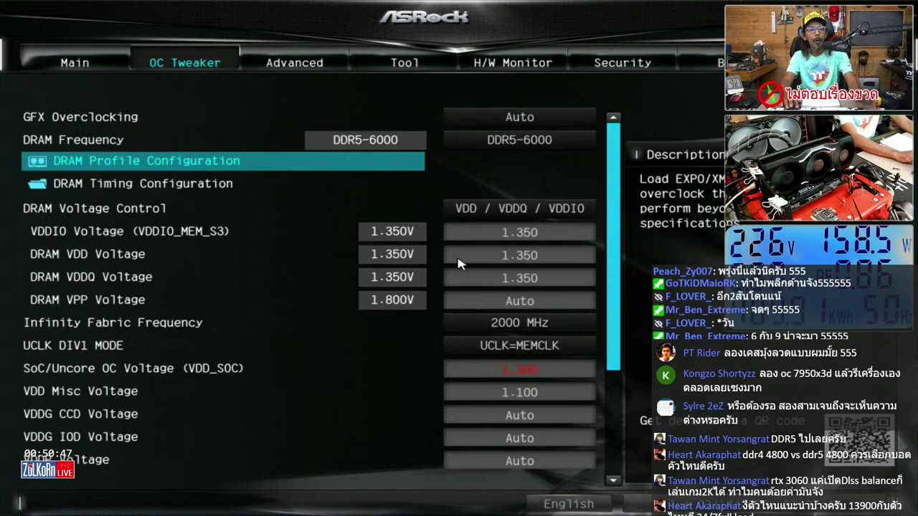
key("Return")
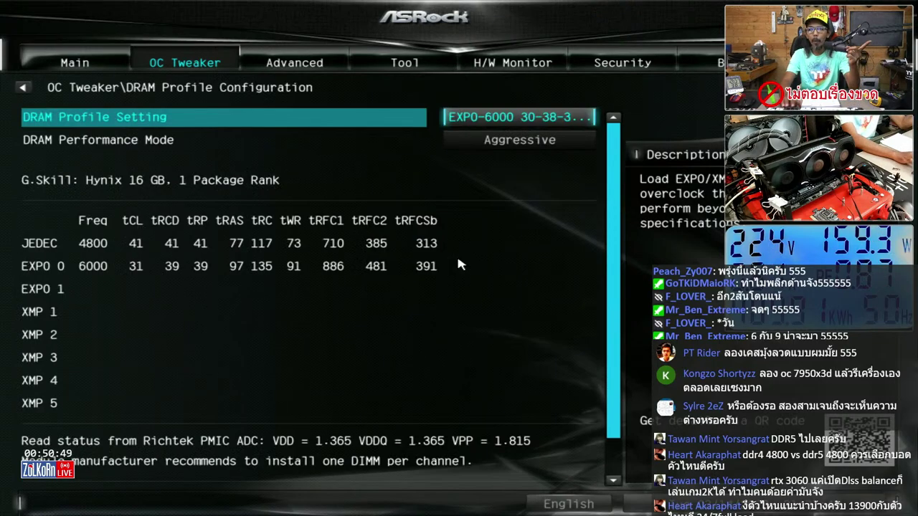
key("Down")
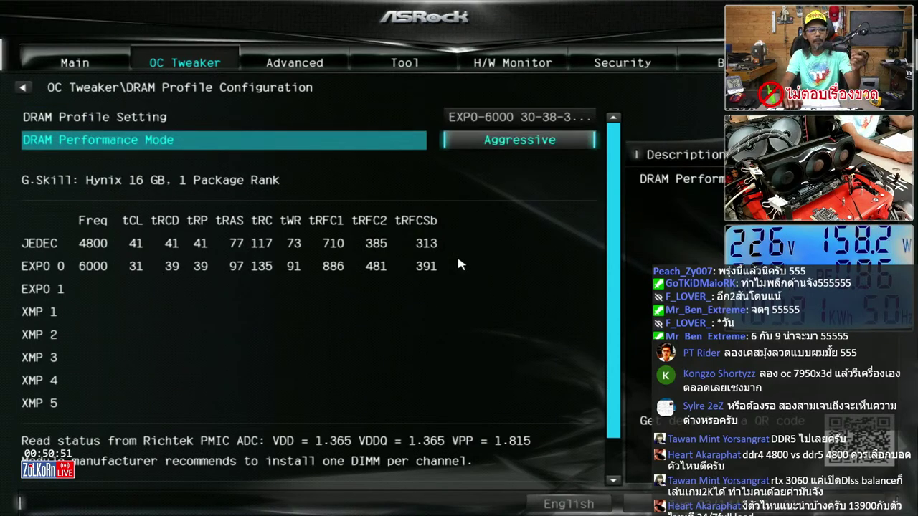
key("Escape")
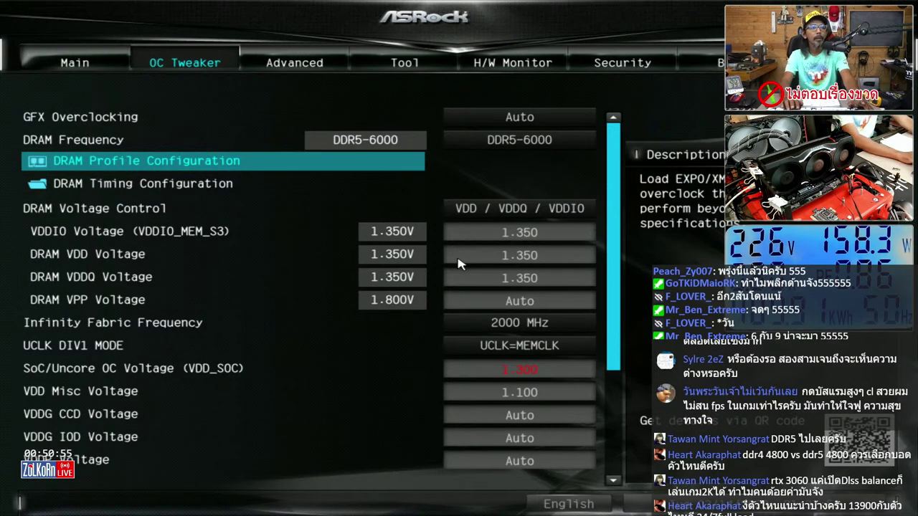
Look through the whole OC Tweaker list, from GFX Overclocking down to the user default options
key("Up")
key("Up")
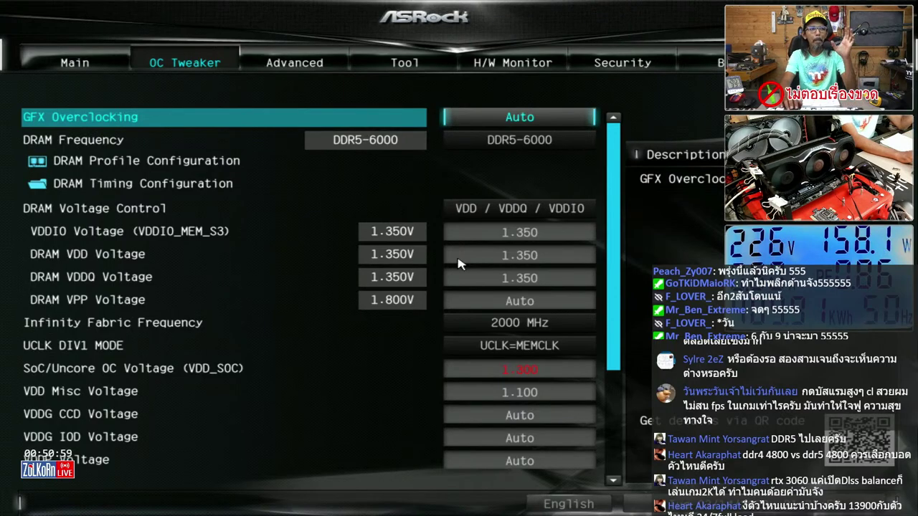
key("Down")
key("Down")
key("Down")
key("Down")
key("Down")
key("Down")
key("Down")
key("Down")
key("Down")
key("Down")
key("Down")
key("Down")
key("Down")
key("Down")
key("Down")
key("Down")
key("Down")
key("Down")
key("Down")
key("Down")
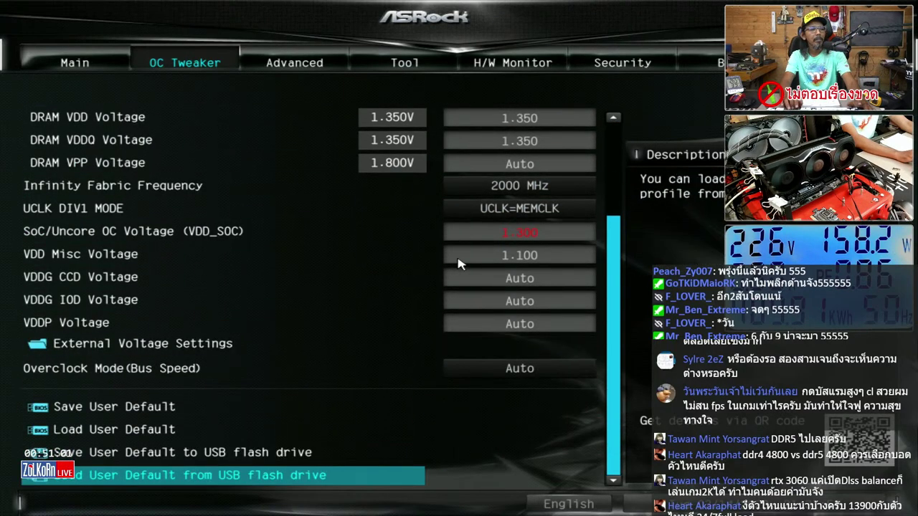
key("Up")
key("Up")
key("Up")
key("Up")
key("Up")
key("Up")
key("Up")
key("Up")
key("Up")
key("Up")
key("Up")
key("Up")
key("Up")
key("Up")
key("Up")
key("Up")
key("Up")
key("Up")
key("Up")
key("Up")
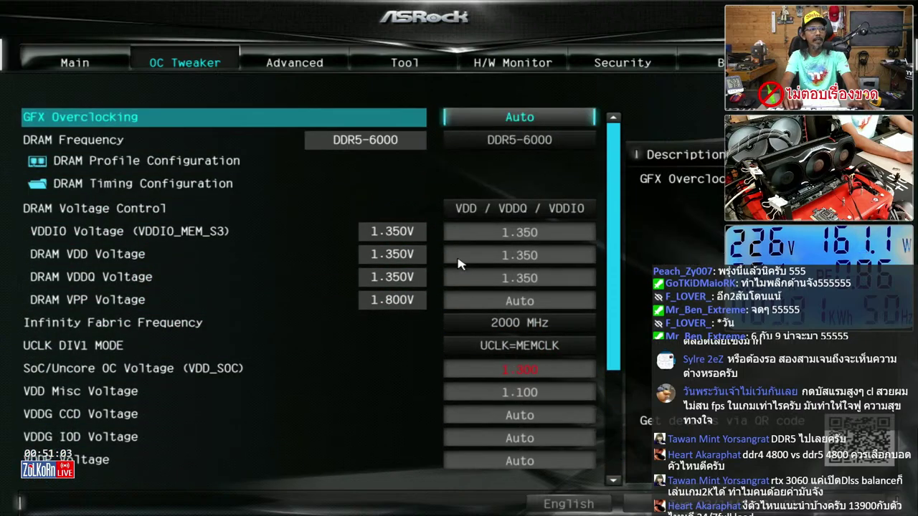
key("Down")
key("Down")
key("Down")
key("Down")
key("Down")
key("Down")
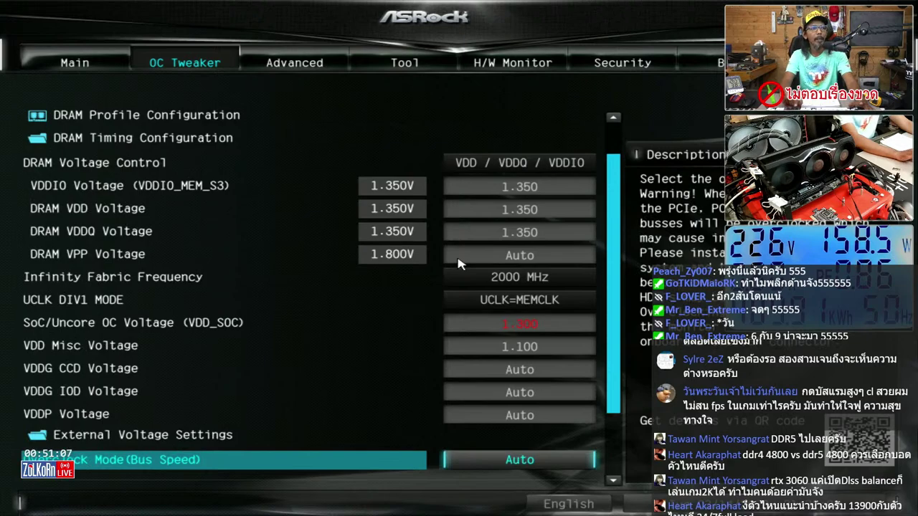
Open the AMD Overclocking settings from the Advanced section and accept access to them
key("Right")
key("Down")
key("Down")
key("Down")
key("Down")
key("Down")
key("Down")
key("Down")
key("Down")
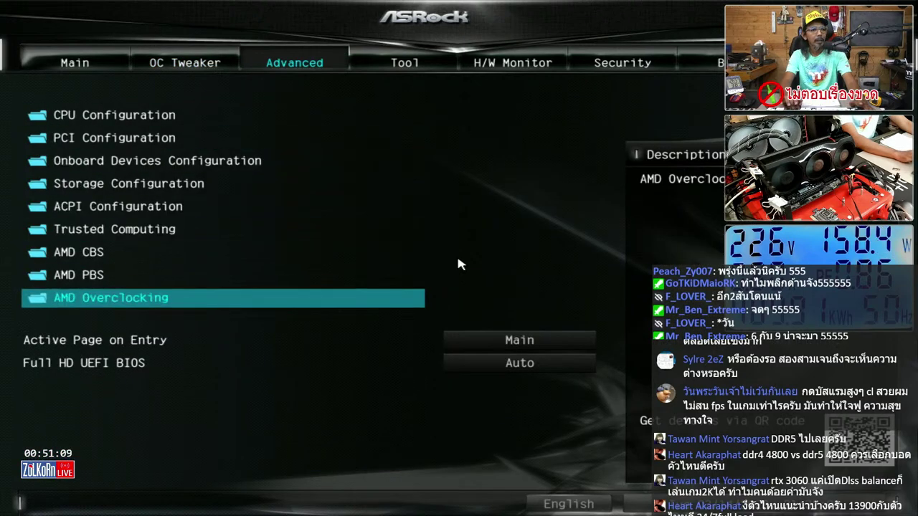
key("Return")
key("Down")
key("Up")
key("Return")
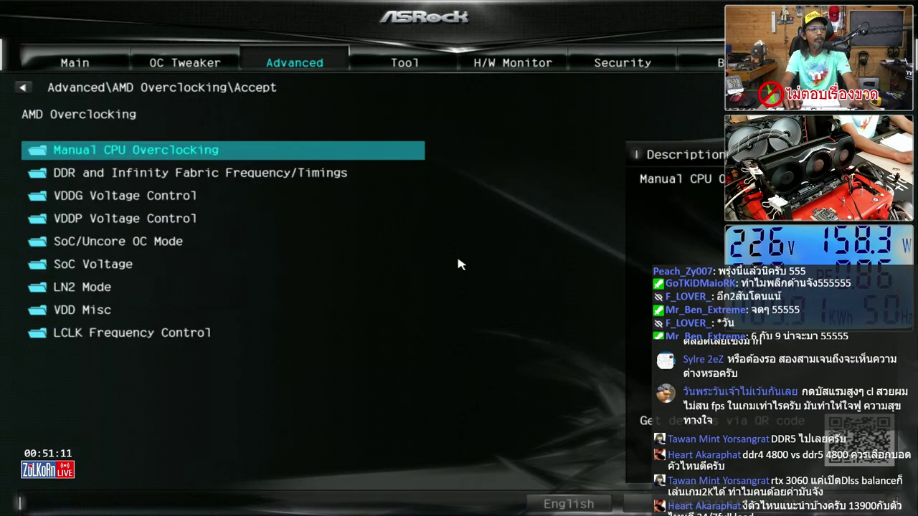
Examine the Manual CPU Overclocking settings and the Infinity Fabric Frequency and Dividers page
key("Down")
key("Down")
key("Up")
key("Up")
key("Return")
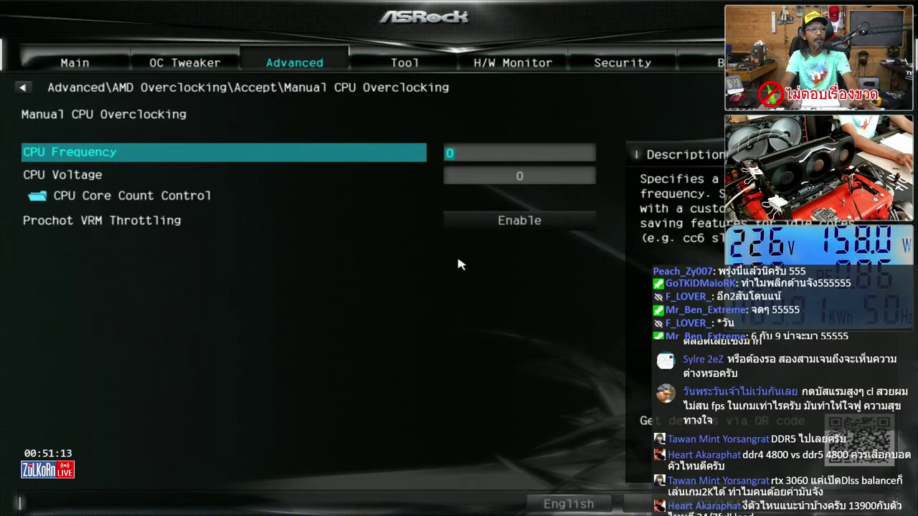
key("Escape")
key("Down")
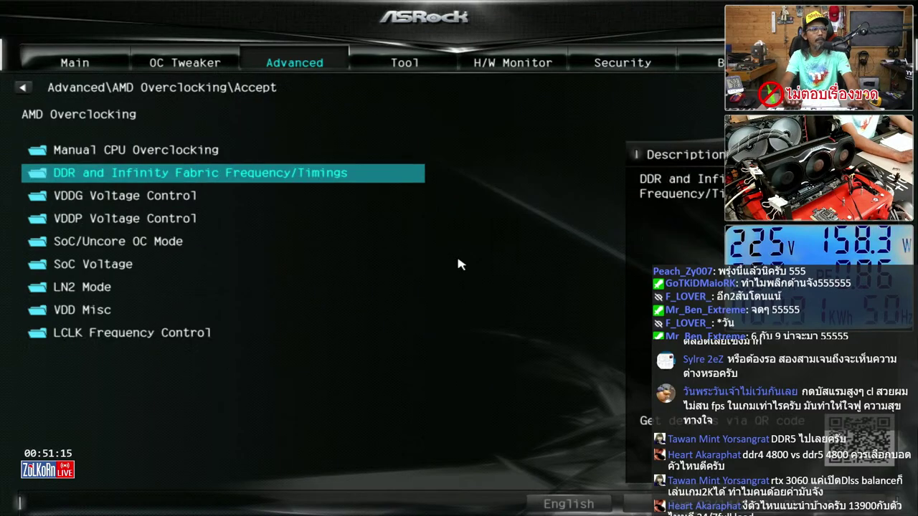
key("Return")
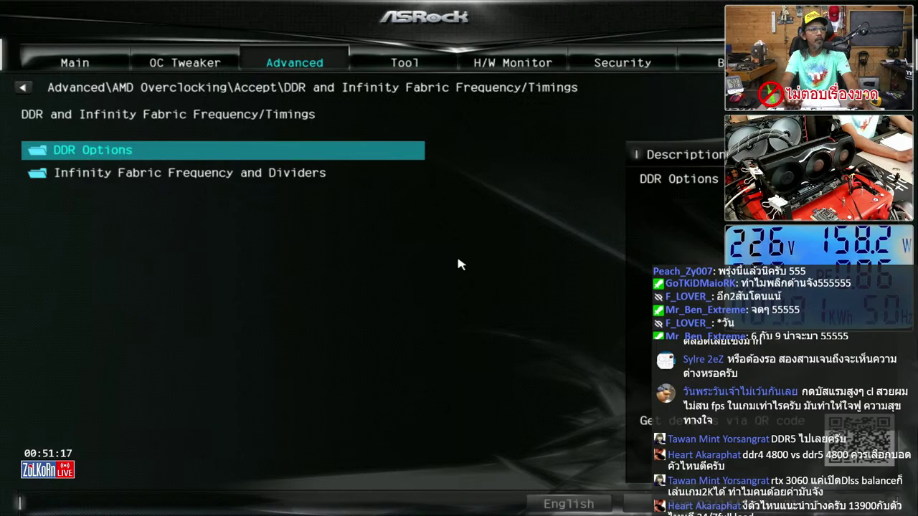
key("Down")
key("Return")
key("Escape")
key("Escape")
key("Down")
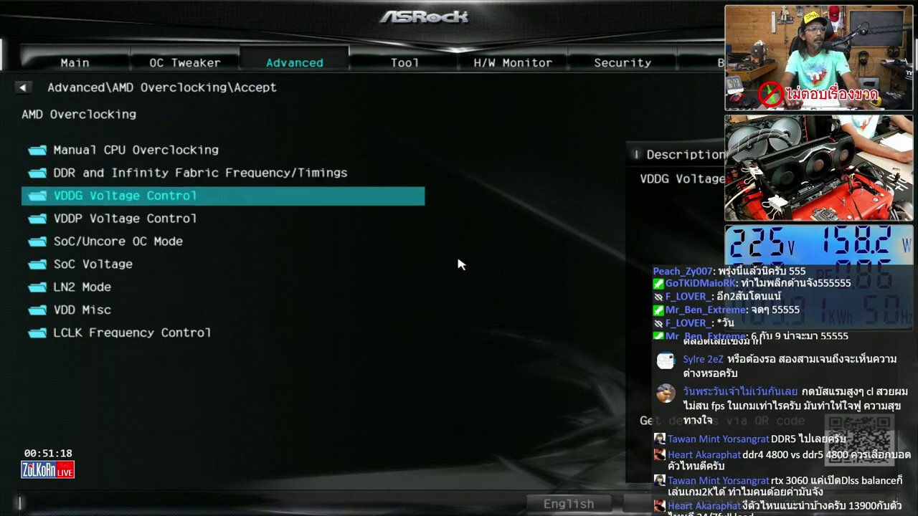
key("Down")
key("Down")
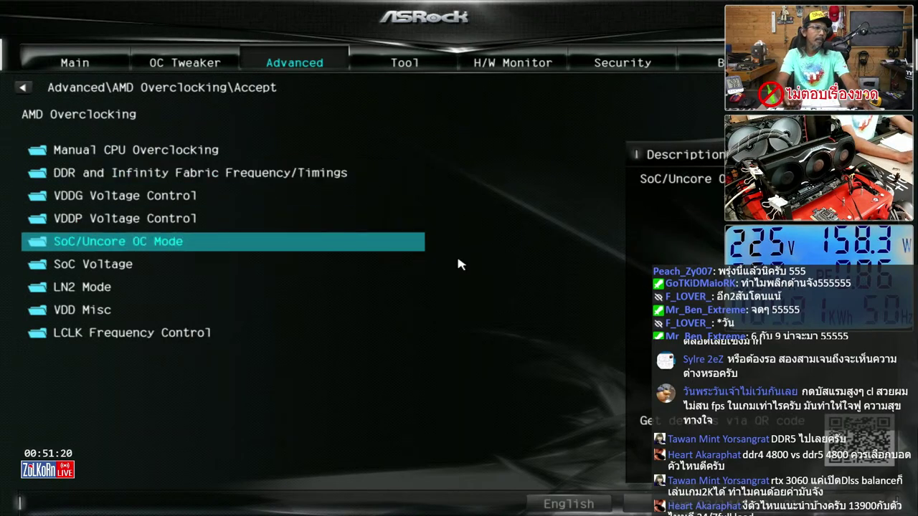
key("Down")
key("Down")
key("Up")
key("Up")
key("Up")
key("Up")
key("Down")
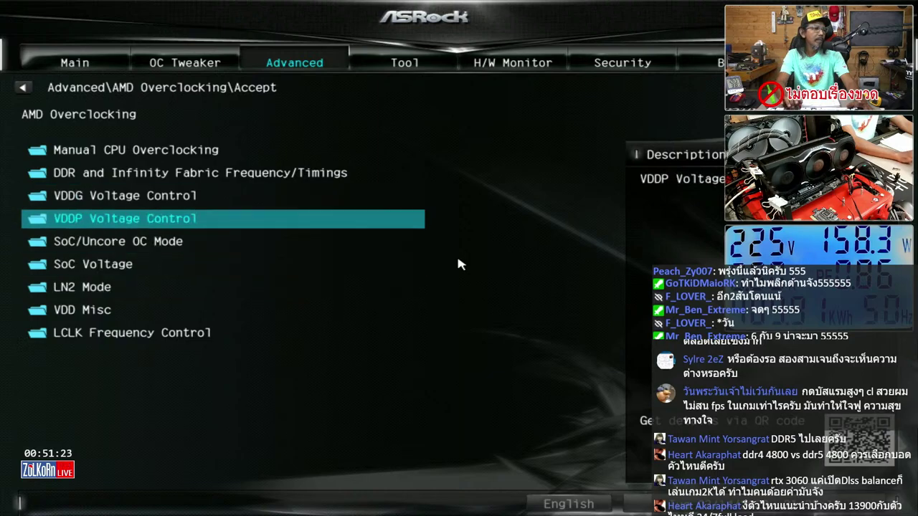
Try setting LN2 Mode to Enabled and return it to Auto
key("Down")
key("Down")
key("Down")
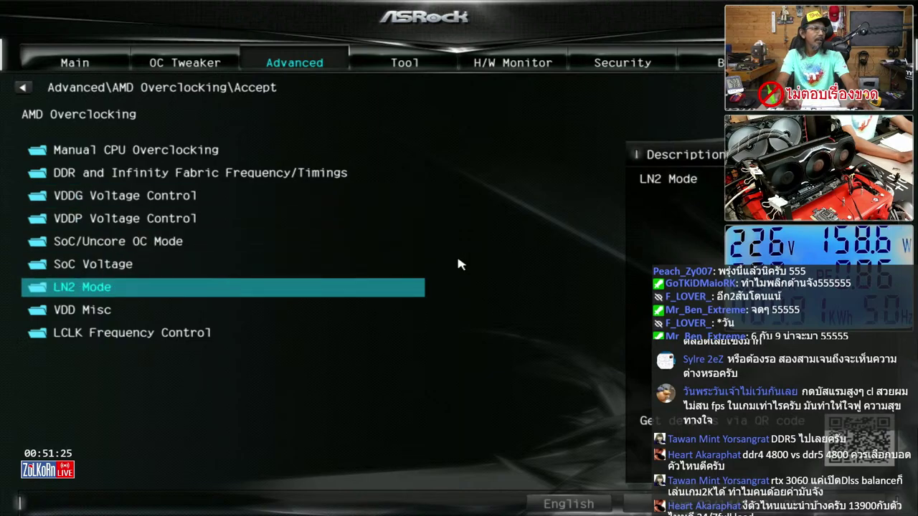
key("Return")
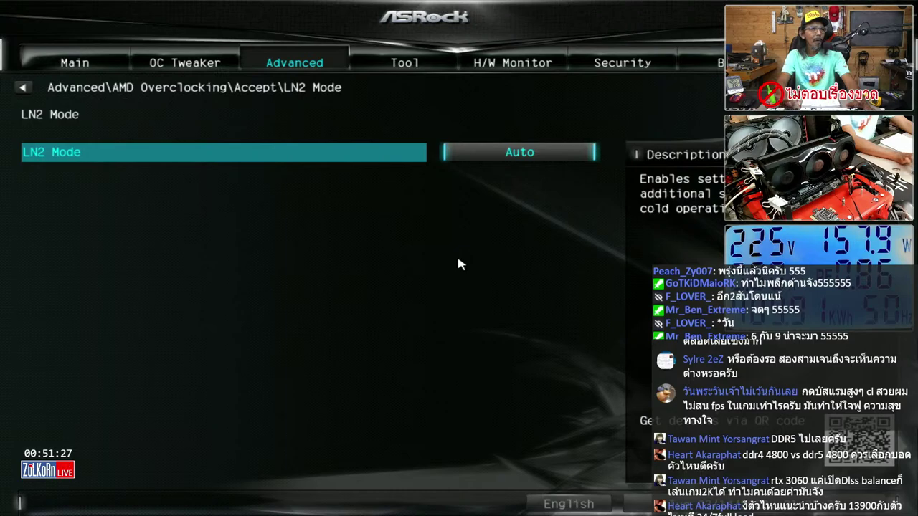
key("Return")
key("Down")
key("Down")
key("Return")
key("Return")
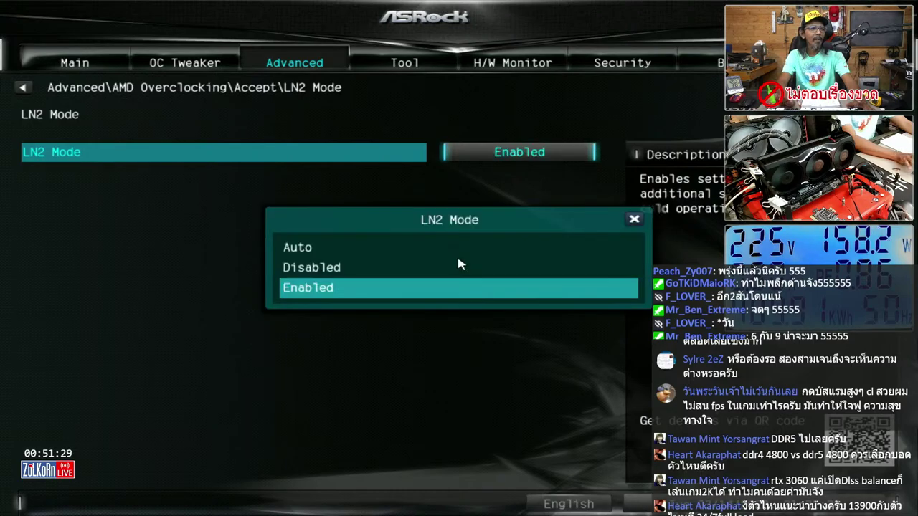
key("Up")
key("Up")
key("Return")
key("Escape")
Examine the LCLK Frequency Control page in the AMD Overclocking settings
key("Up")
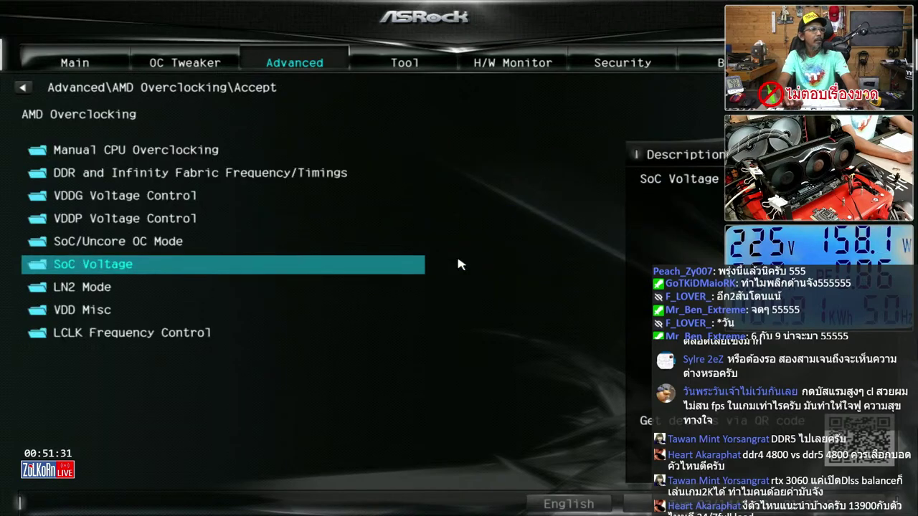
key("Up")
key("Down")
key("Down")
key("Down")
key("Down")
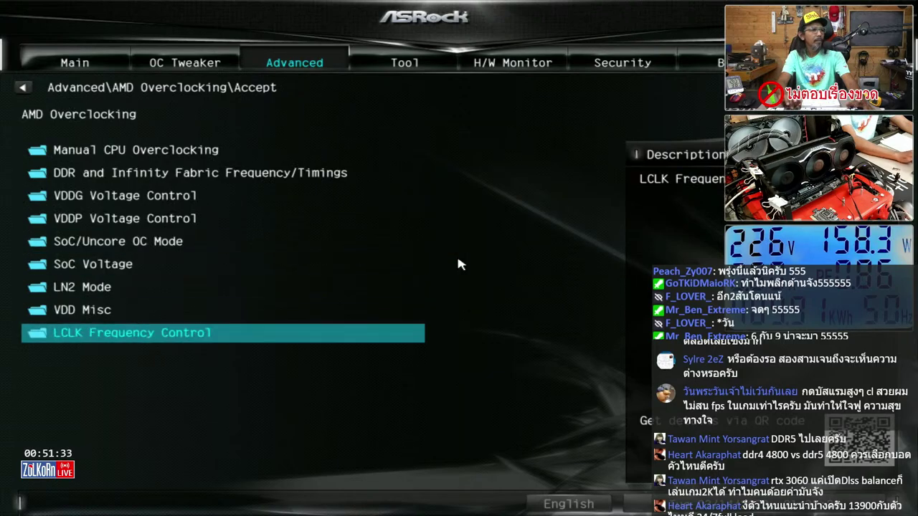
key("Return")
key("Escape")
Check the submenus offered under DDR and Infinity Fabric Frequency/Timings
key("Up")
key("Up")
key("Up")
key("Up")
key("Up")
key("Up")
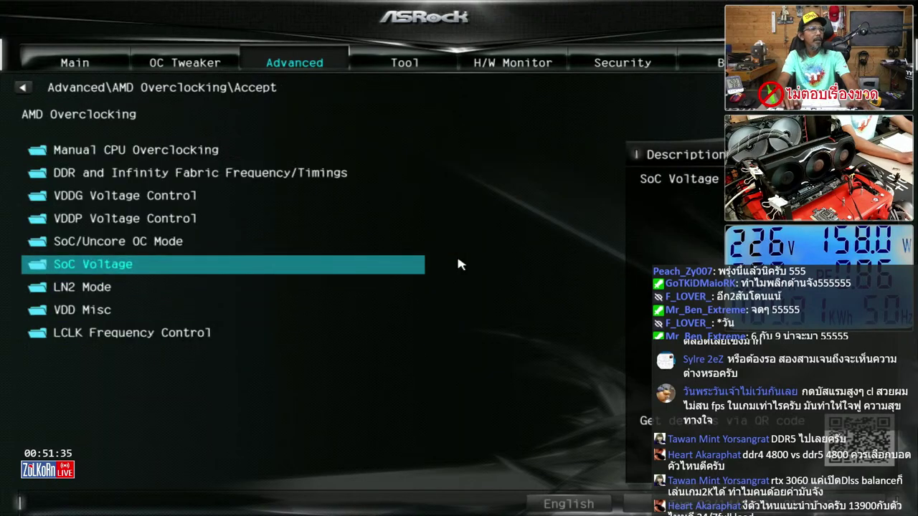
key("Up")
key("Return")
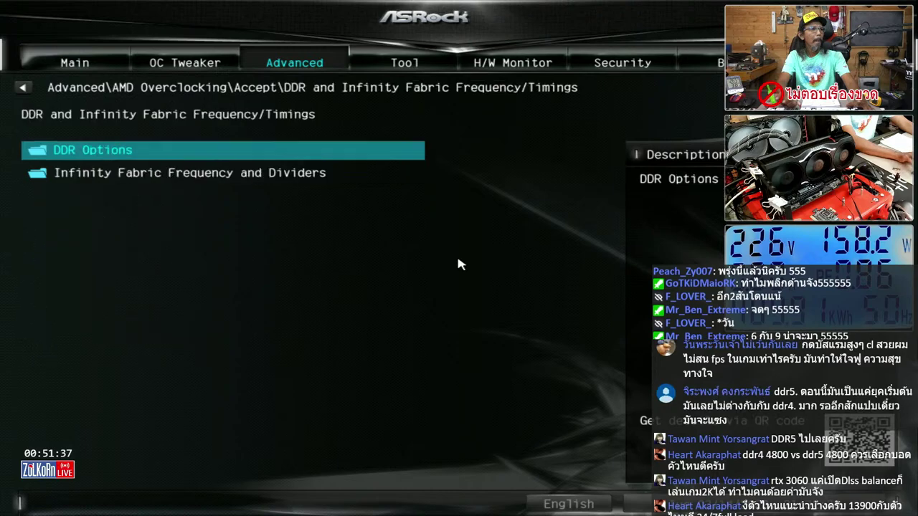
key("Escape")
Examine CPU Core Count Control and the Prochot VRM Throttling options in Manual CPU Overclocking
key("Up")
key("Return")
key("Down")
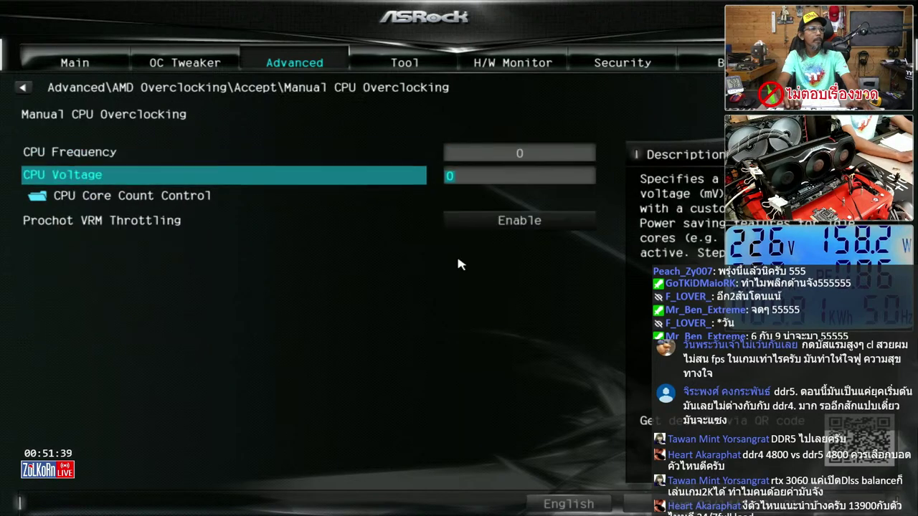
key("Down")
key("Return")
key("Escape")
key("Down")
key("Return")
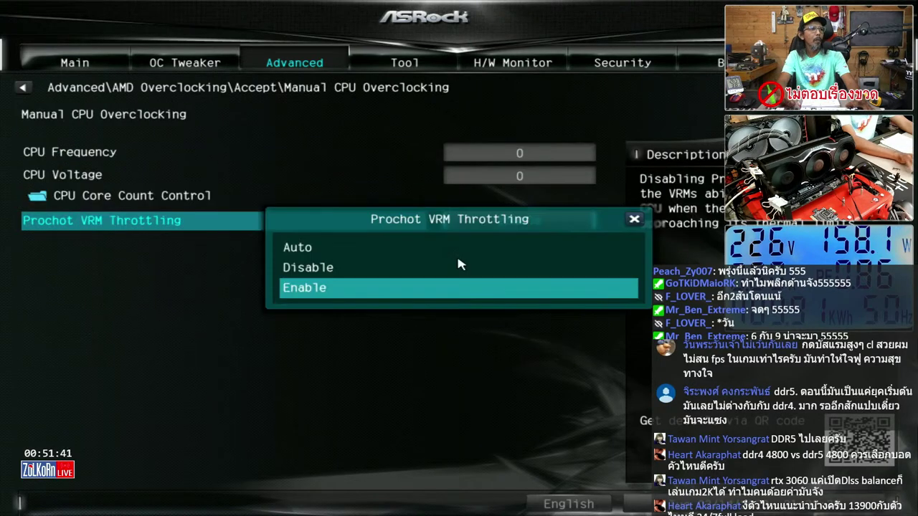
key("Return")
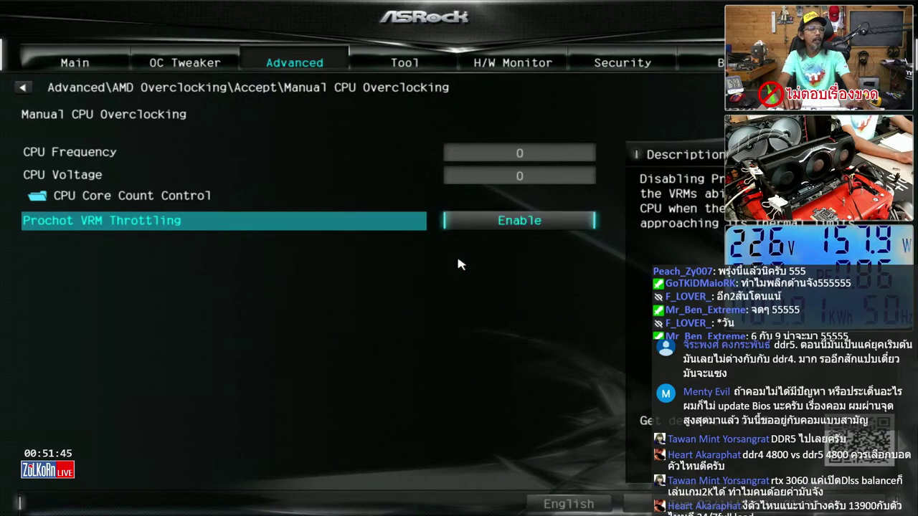
key("Return")
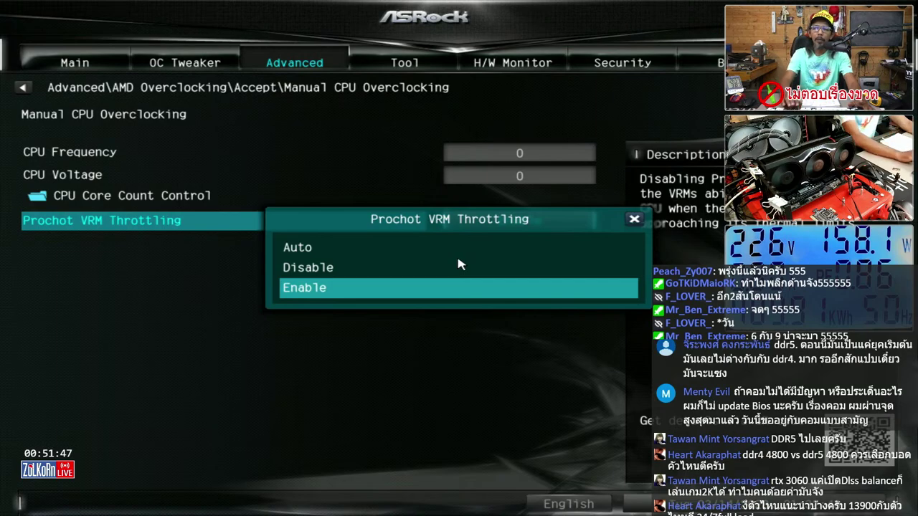
key("Return")
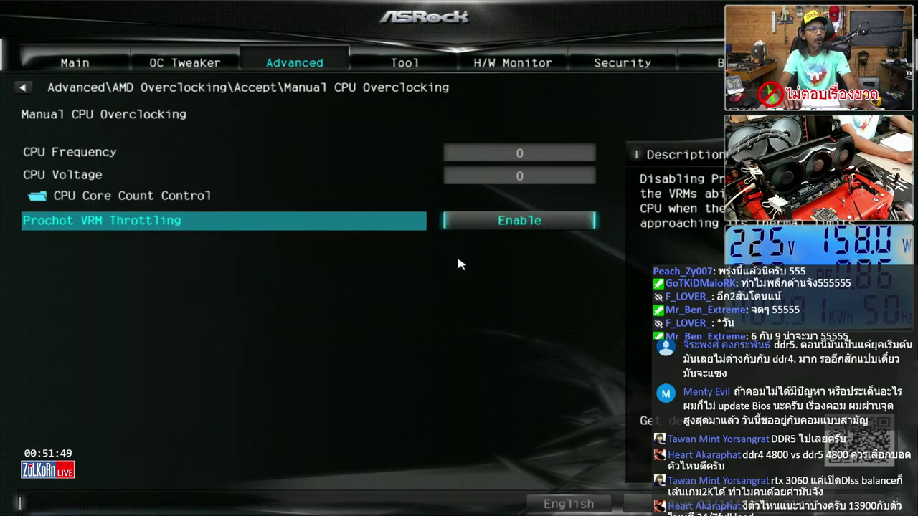
key("Escape")
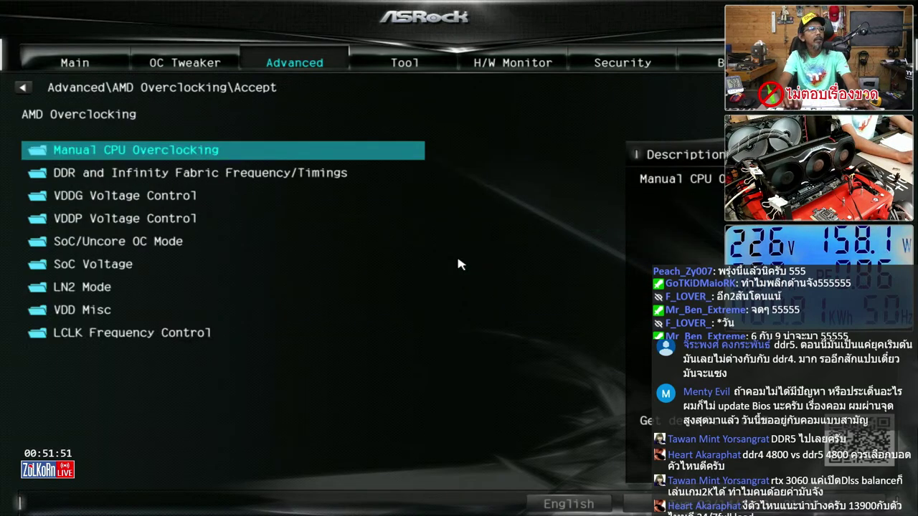
Examine the VDDG Voltage Control, VDDP Voltage Control and SoC/Uncore OC Mode pages
key("Down")
key("Down")
key("Return")
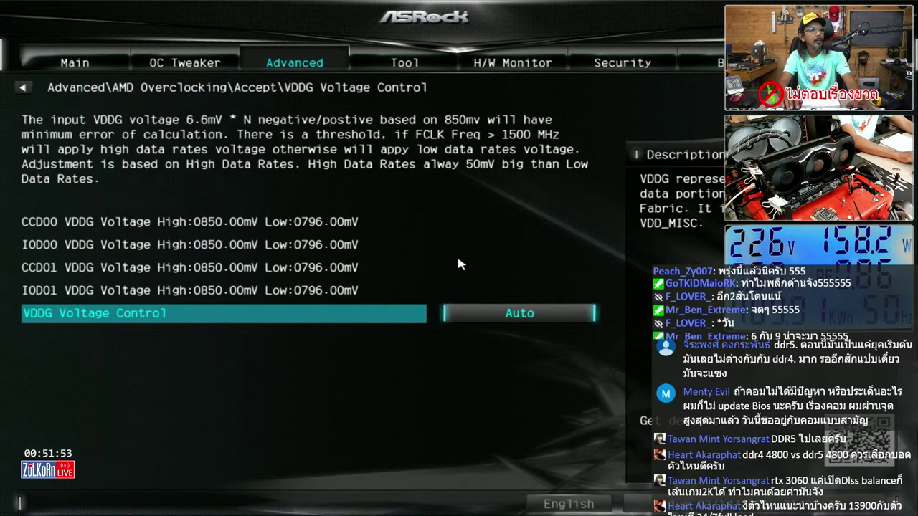
key("Escape")
key("Down")
key("Return")
key("Escape")
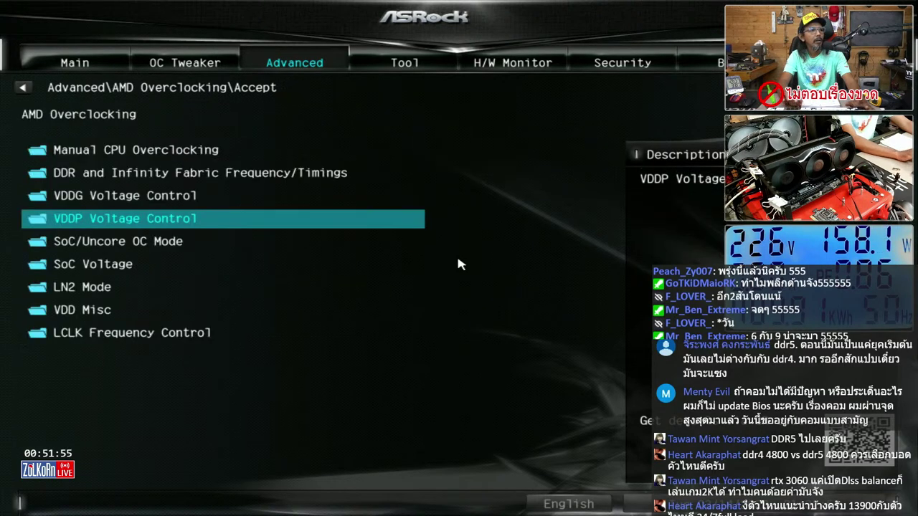
key("Down")
key("Return")
key("Escape")
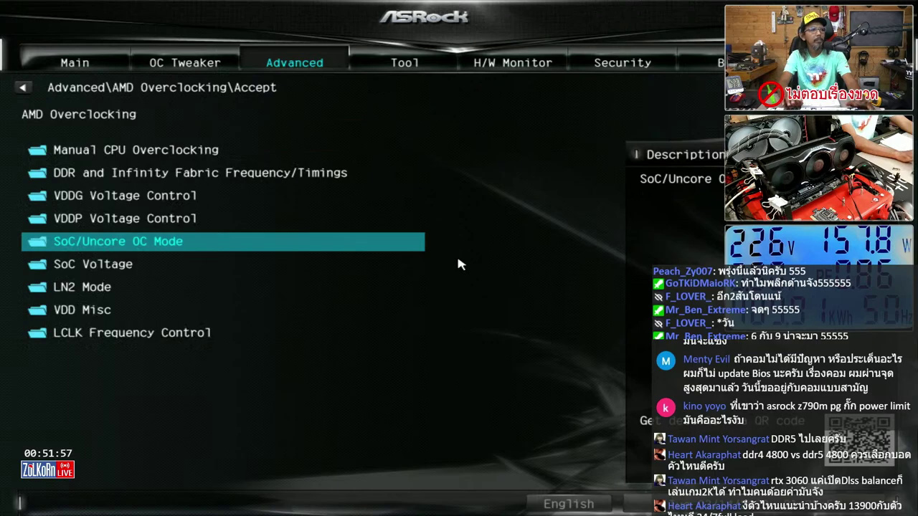
Leave AMD Overclocking and switch VDDCR_CPU Voltage in the OC Tweaker External Voltage Settings to Offset Mode
key("Escape")
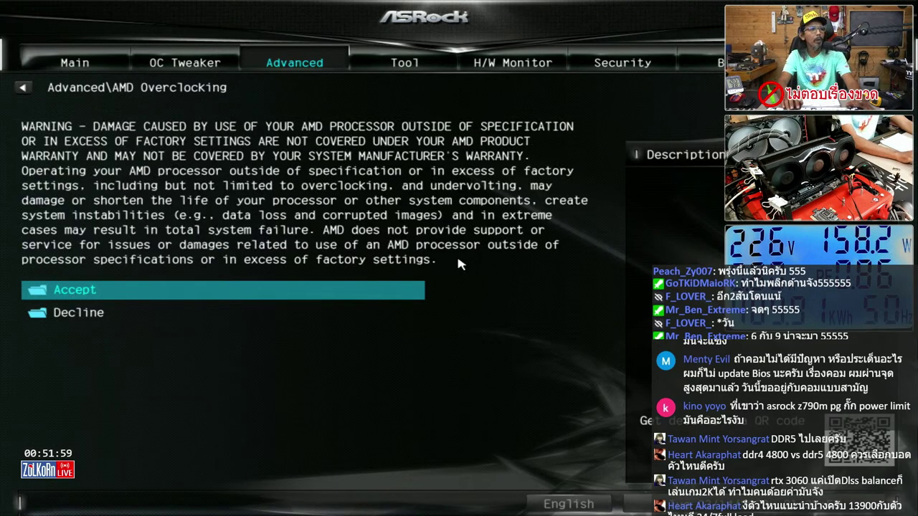
key("Escape")
key("Up")
key("Up")
key("Up")
key("Escape")
key("Escape")
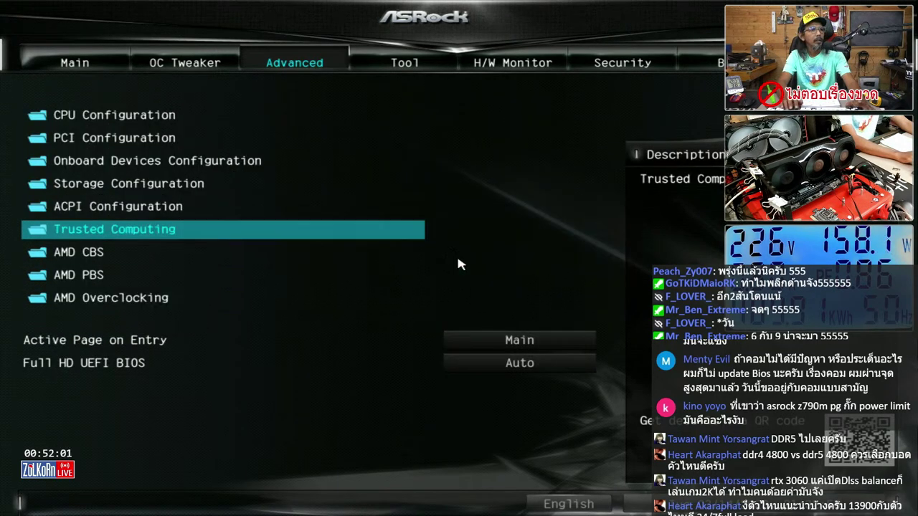
key("Left")
key("Down")
key("Down")
key("Down")
key("Down")
key("Down")
key("Down")
key("Down")
key("Down")
key("Down")
key("Down")
key("Down")
key("Down")
key("Down")
key("Down")
key("Down")
key("Down")
key("Down")
key("Down")
key("Down")
key("Down")
key("Up")
key("Up")
key("Up")
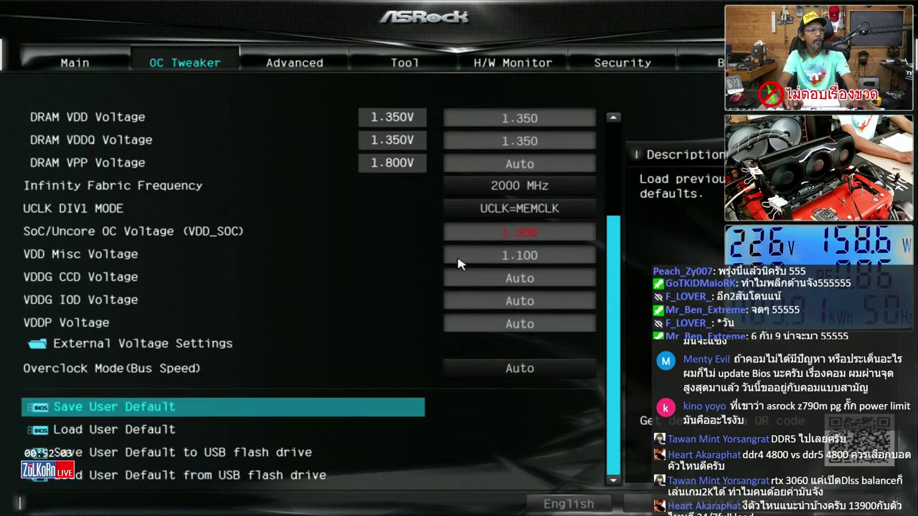
key("Up")
key("Up")
key("Return")
key("Return")
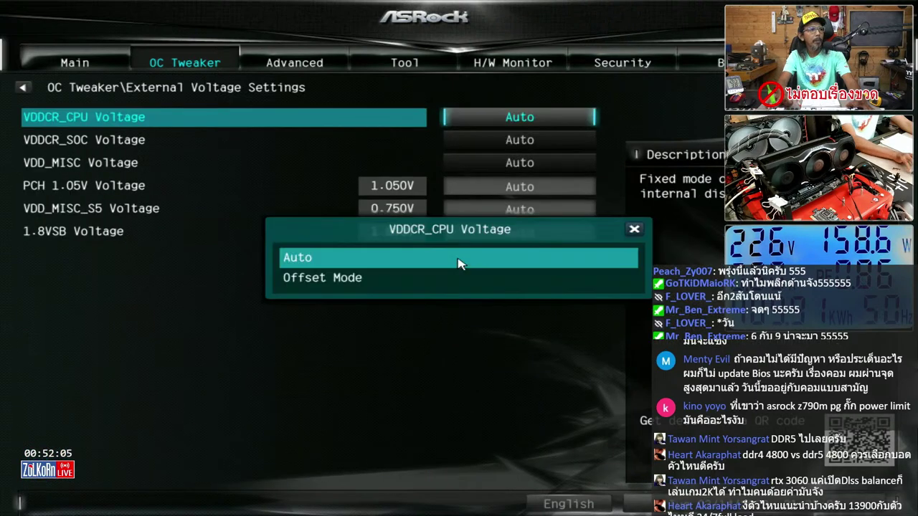
key("Down")
key("Return")
key("Down")
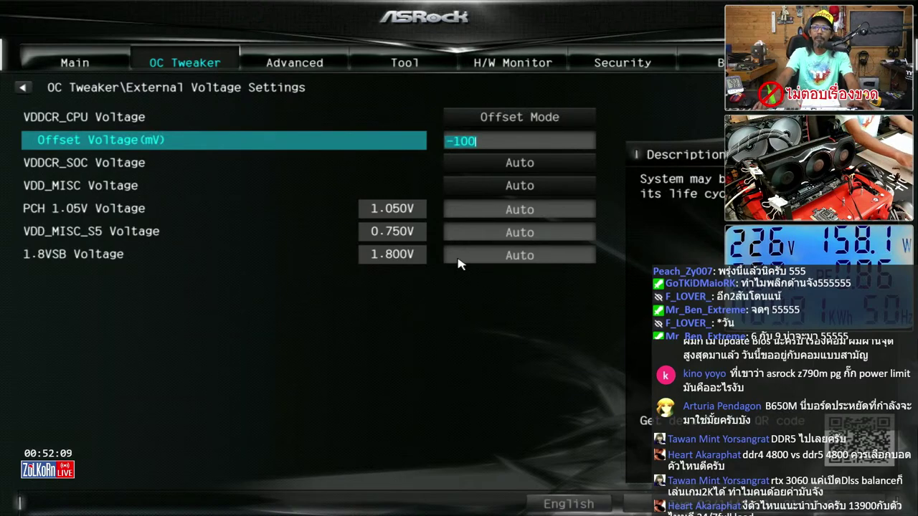
Try CPU offset voltages across the allowed range, including 250 mV and 380 mV, and bring the value down to -100 mV
key("BackSpace")
key("BackSpace")
key("BackSpace")
type("90")
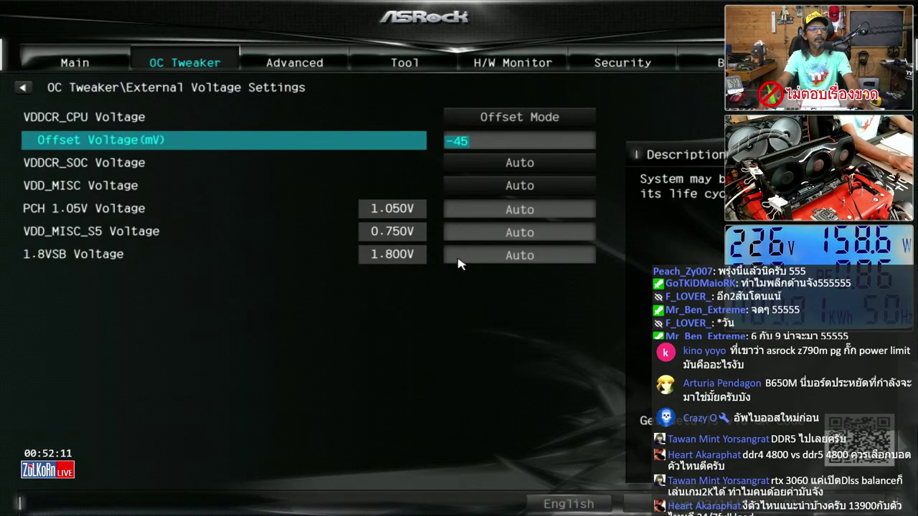
key("BackSpace")
key("BackSpace")
key("BackSpace")
type("175")
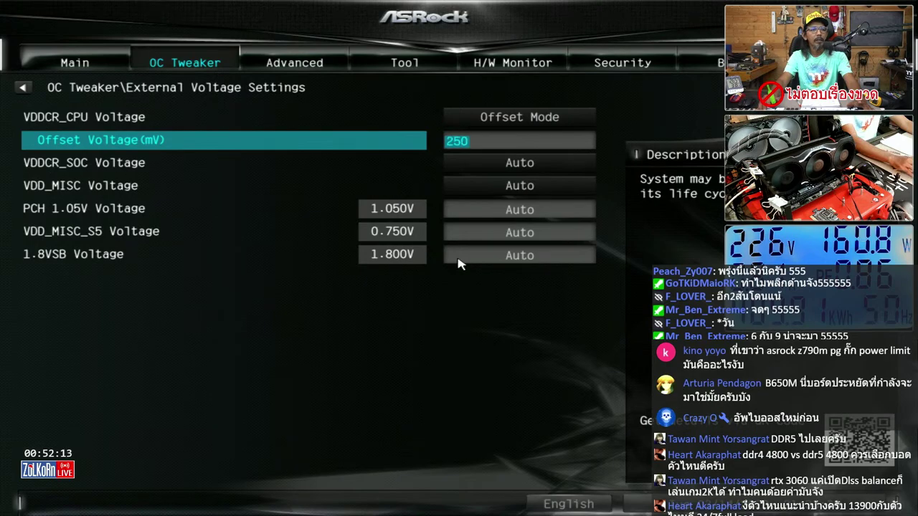
key("BackSpace")
key("BackSpace")
key("BackSpace")
type("325")
key("minus")
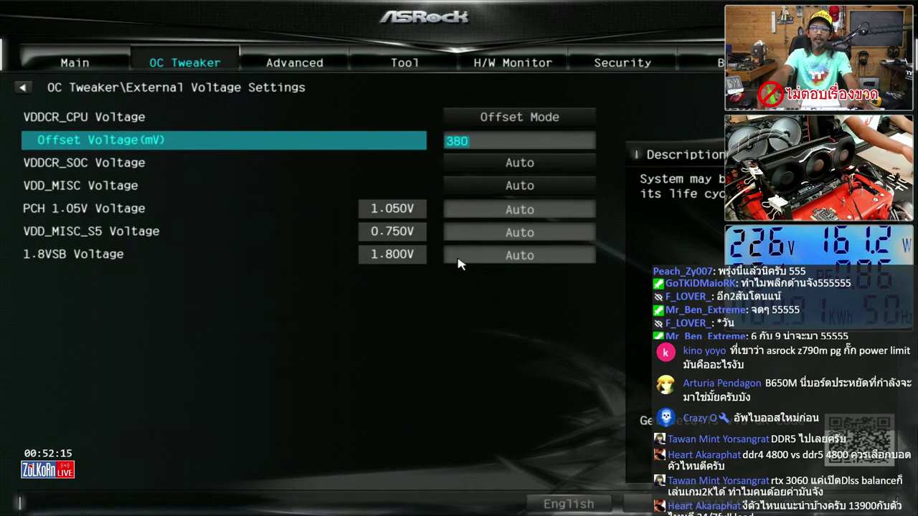
key("minus")
key("minus")
key("minus")
key("minus")
key("minus")
key("minus")
key("minus")
key("minus")
key("minus")
key("minus")
key("minus")
key("minus")
key("minus")
key("minus")
key("minus")
key("minus")
key("minus")
key("minus")
key("minus")
key("minus")
key("minus")
key("minus")
key("minus")
key("minus")
key("minus")
key("minus")
key("minus")
key("minus")
key("minus")
key("minus")
key("minus")
key("minus")
key("minus")
key("minus")
key("minus")
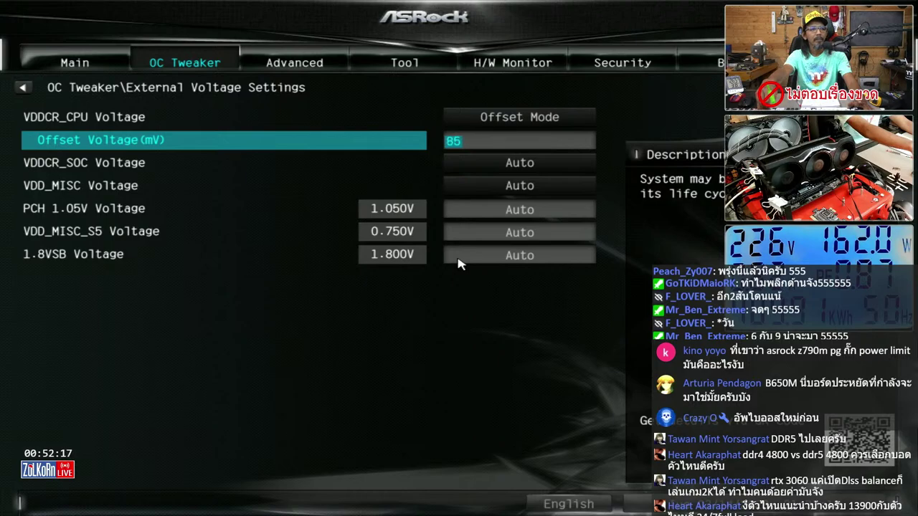
key("minus")
key("minus")
key("minus")
key("minus")
key("minus")
key("minus")
key("minus")
key("minus")
key("minus")
key("minus")
key("minus")
key("minus")
key("minus")
key("minus")
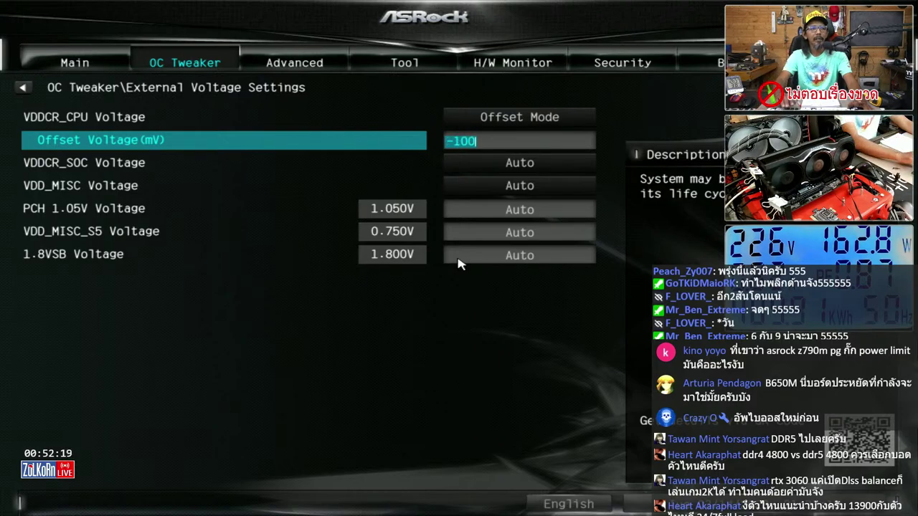
Return VDDCR_CPU Voltage to Auto and leave the External Voltage Settings
key("Up")
key("Return")
key("Return")
key("Escape")
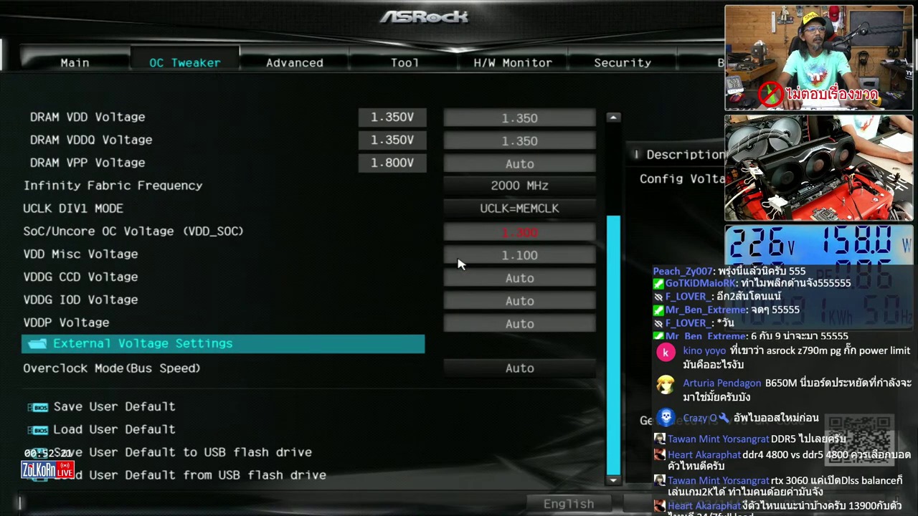
Review the memory settings on the OC Tweaker page, from GFX Overclocking through DRAM VDDQ Voltage
key("Up")
key("Up")
key("Page_Up")
key("Up")
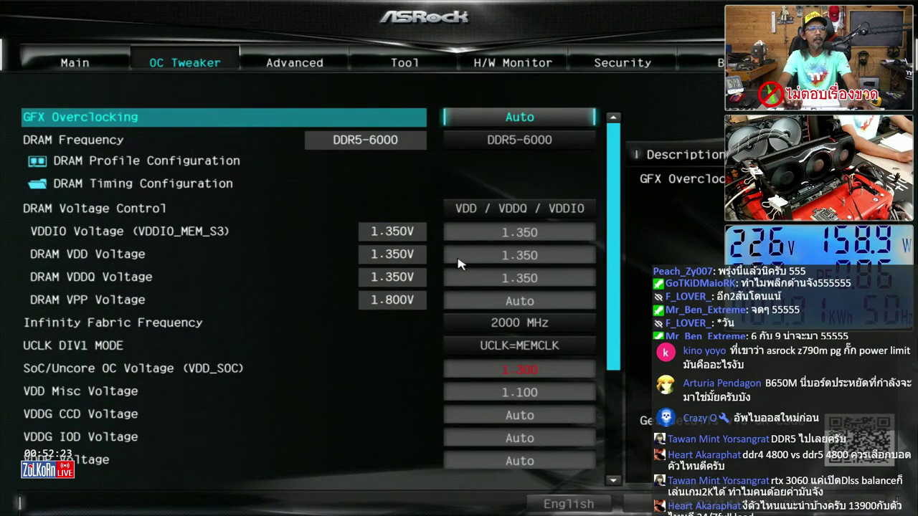
key("Down")
key("Down")
key("Down")
key("Down")
key("Down")
key("Down")
key("Down")
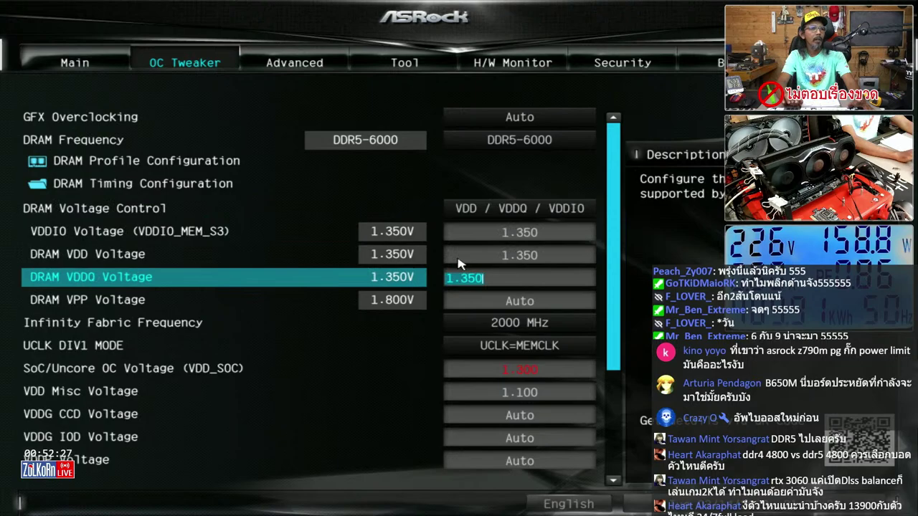
Set the DRAM Frequency to DDR5-6400
key("Up")
key("Up")
key("Up")
key("Up")
key("Up")
key("Return")
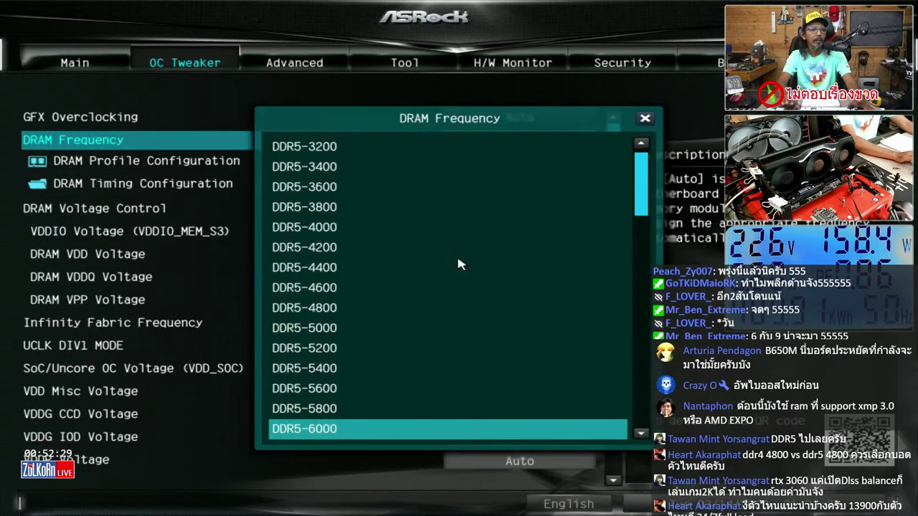
key("Down")
key("Down")
key("Down")
key("Up")
key("Return")
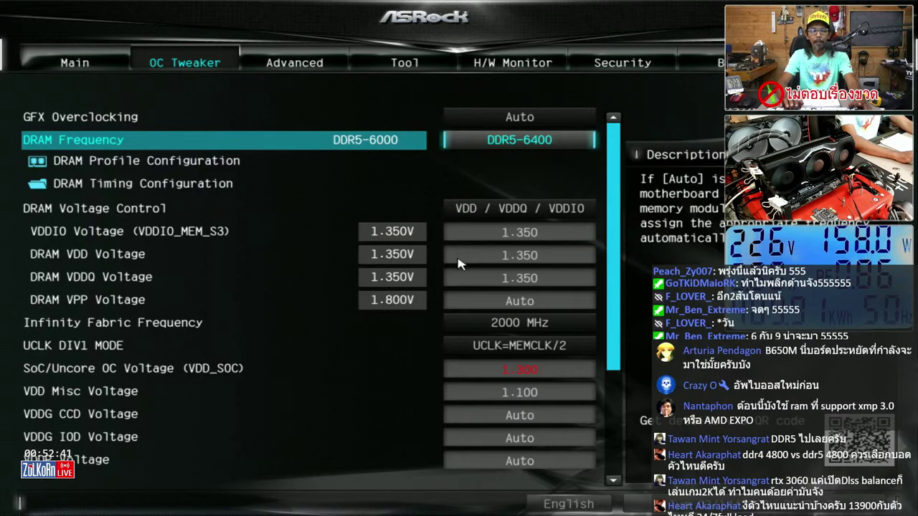
key("Return")
key("Escape")
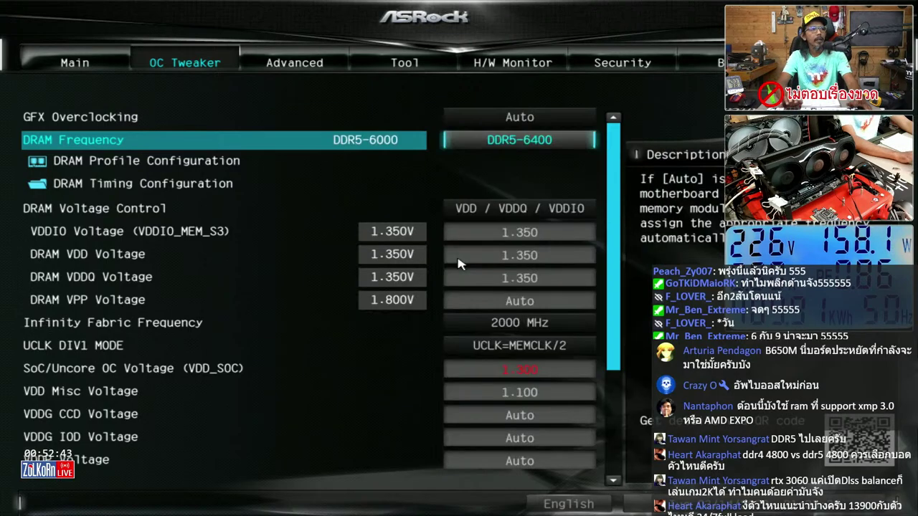
Examine the JEDEC and EXPO timing table in DRAM Profile Configuration
key("Down")
key("Return")
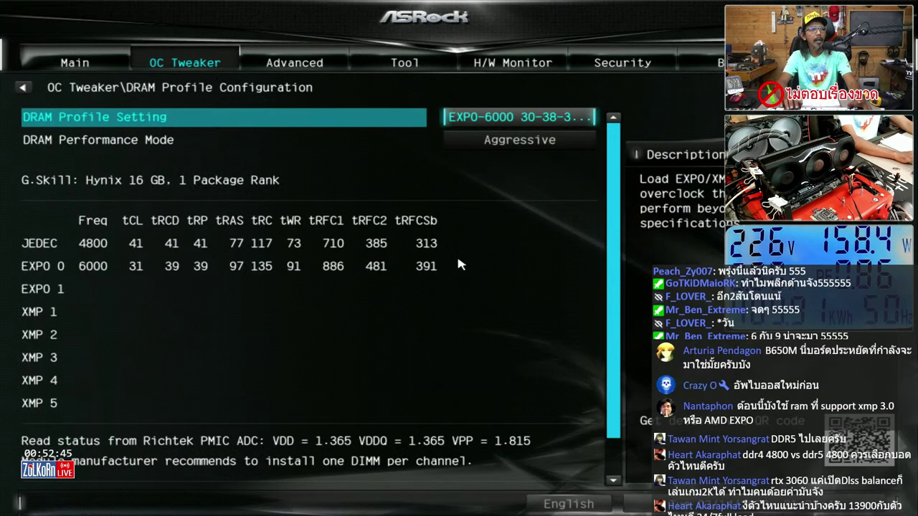
key("Down")
key("Down")
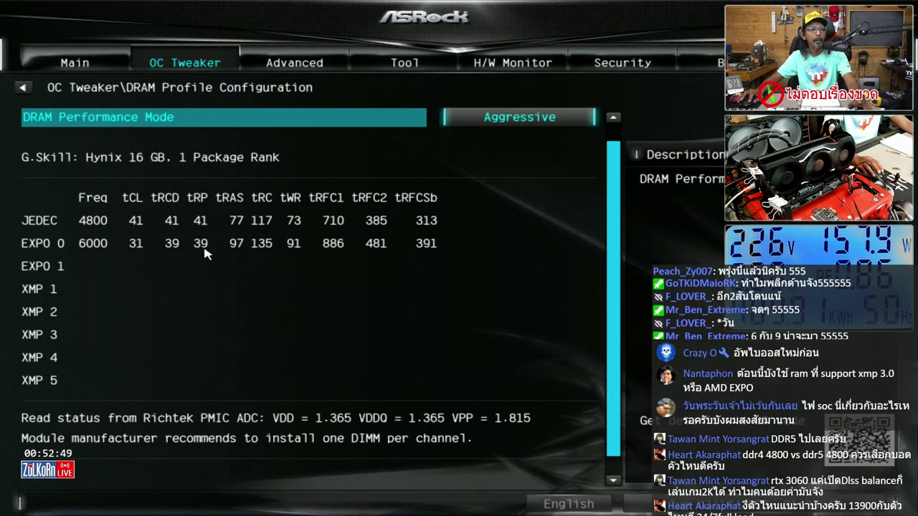
key("Escape")
Set CAS# Latency (tCL) to 34 in DRAM Timing Configuration
key("Down")
key("Down")
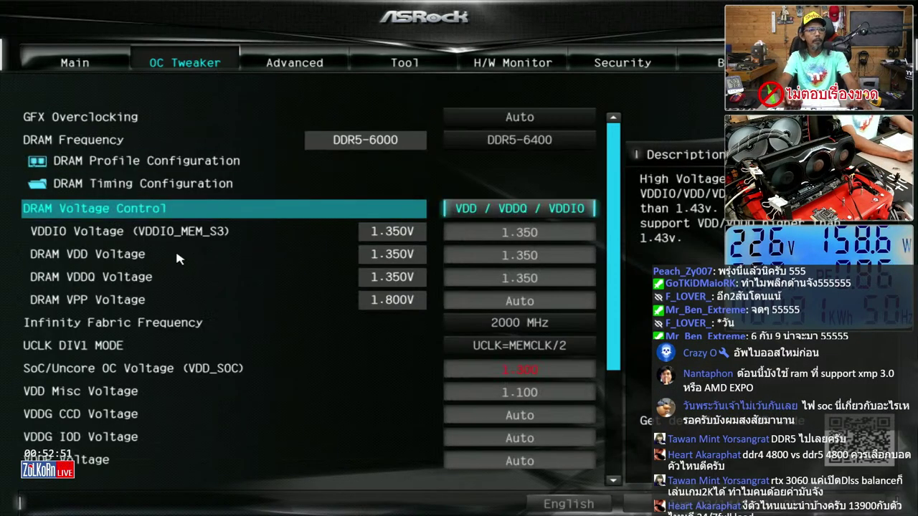
key("Up")
key("Up")
key("Down")
key("Return")
key("Down")
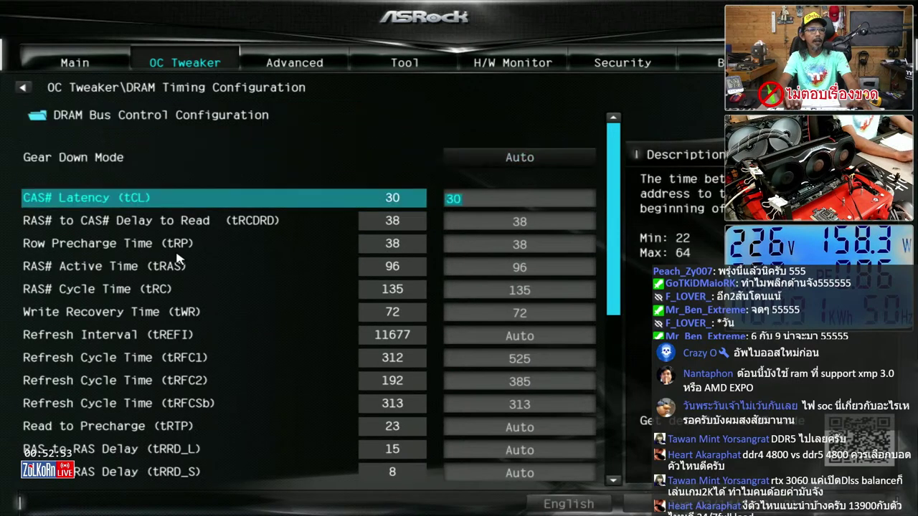
type("31")
type("34")
key("Down")
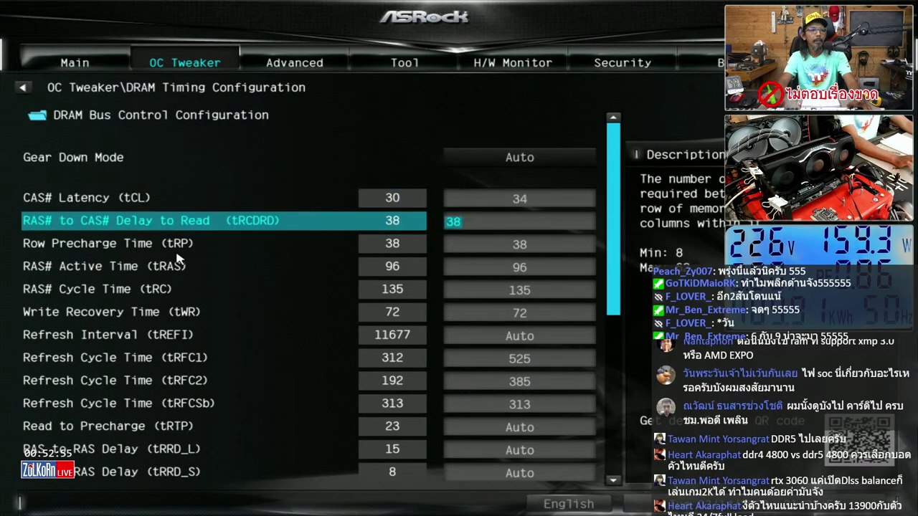
Set tRCDRD and tRP to 40 and RAS# Active Time (tRAS) to 98
type("39")
key("Down")
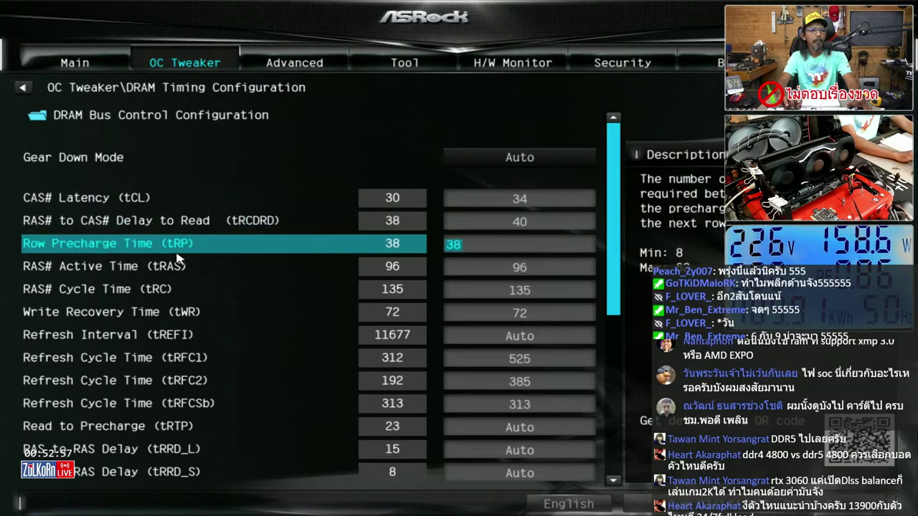
type("40")
key("Down")
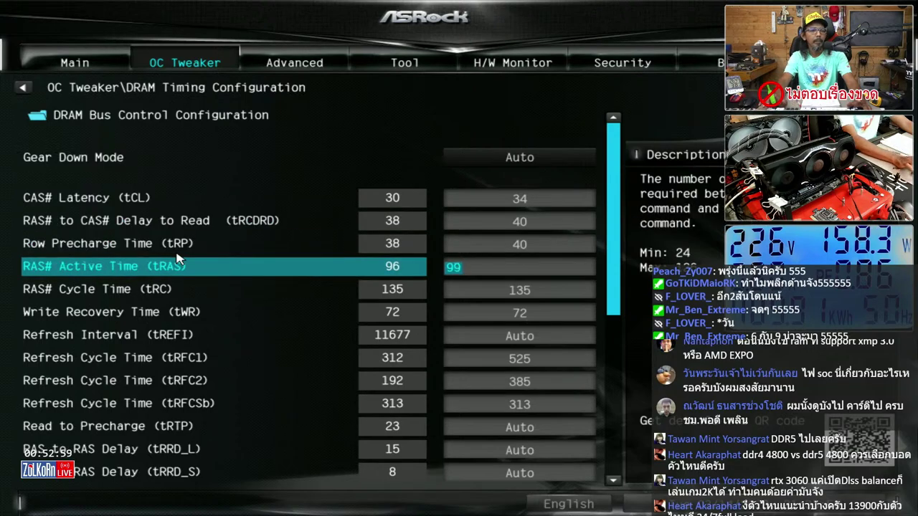
key("plus")
key("minus")
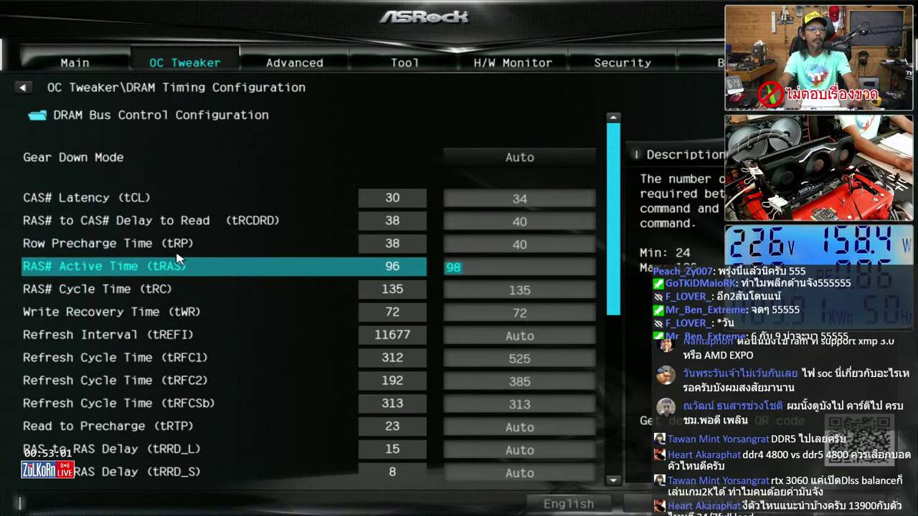
key("Escape")
Set DRAM VDD Voltage to 1.430 V and VDDIO Voltage (VDDIO_MEM_S3) to 1.400 V
key("Down")
key("Down")
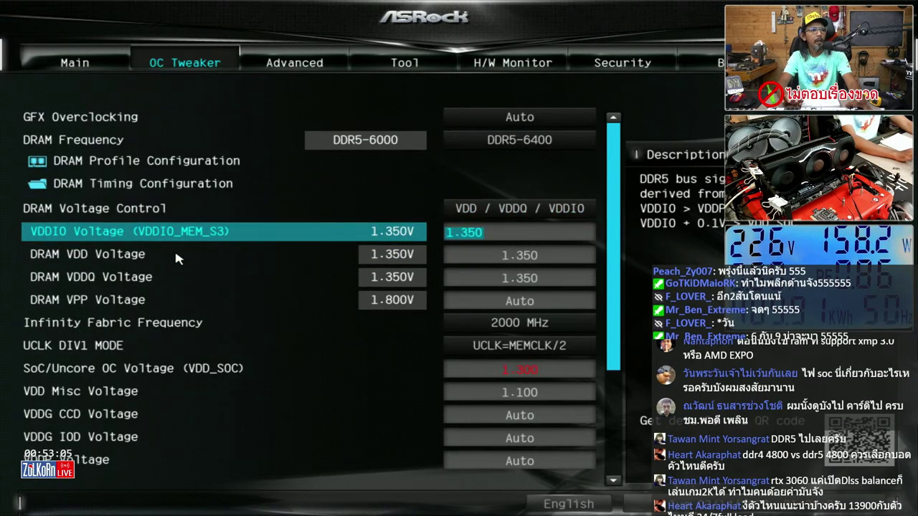
key("Down")
key("Down")
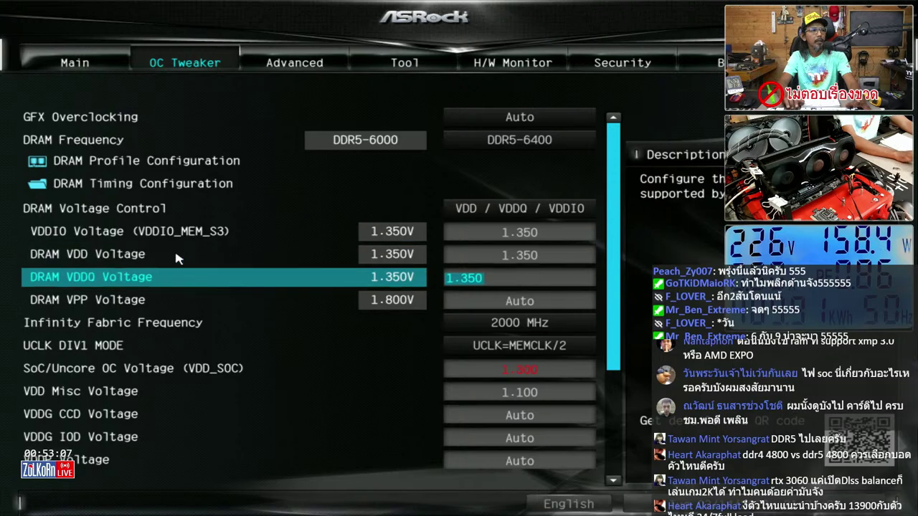
key("Up")
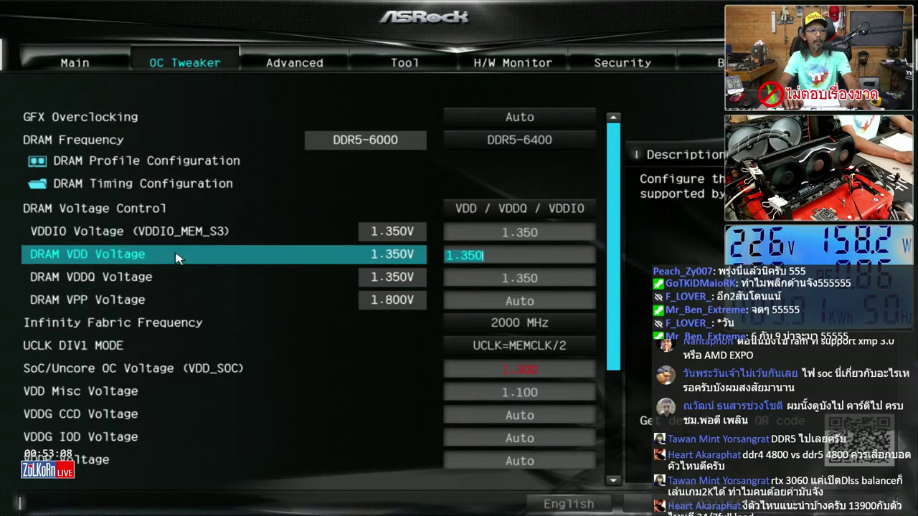
type("1.430")
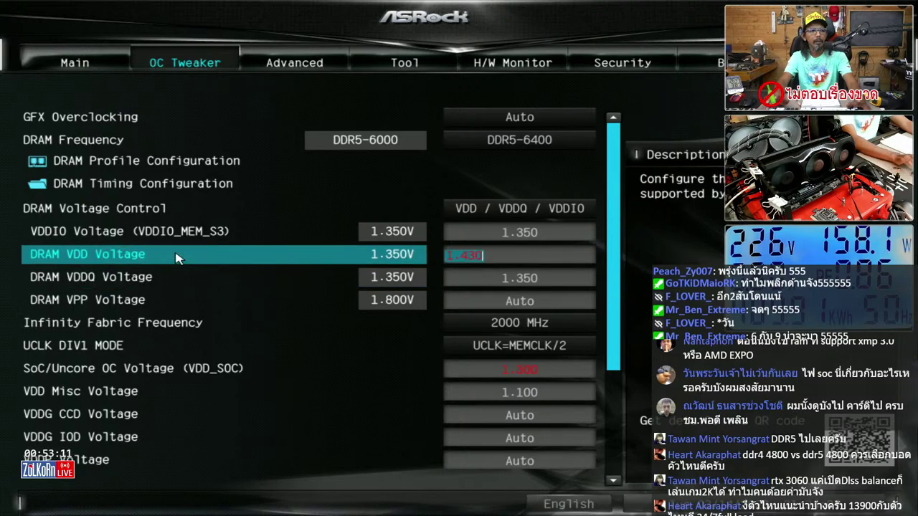
key("Up")
type("1.400")
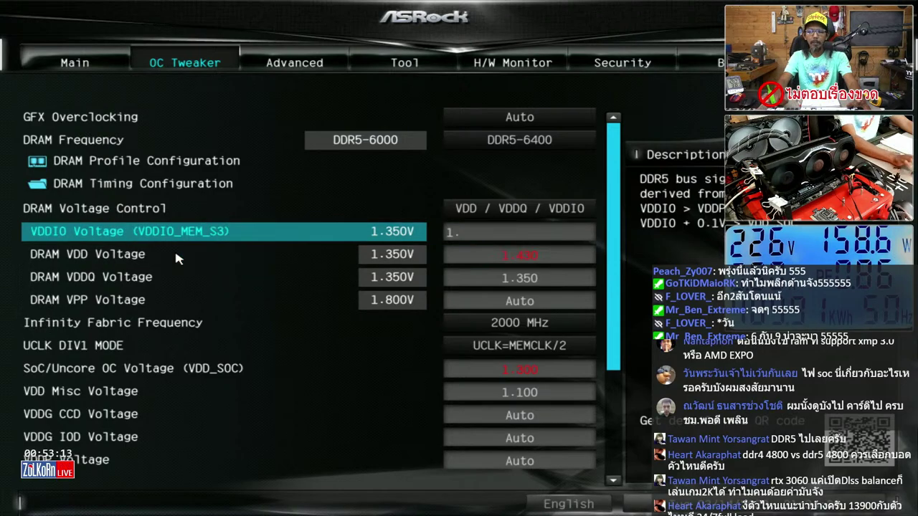
key("Down")
key("Down")
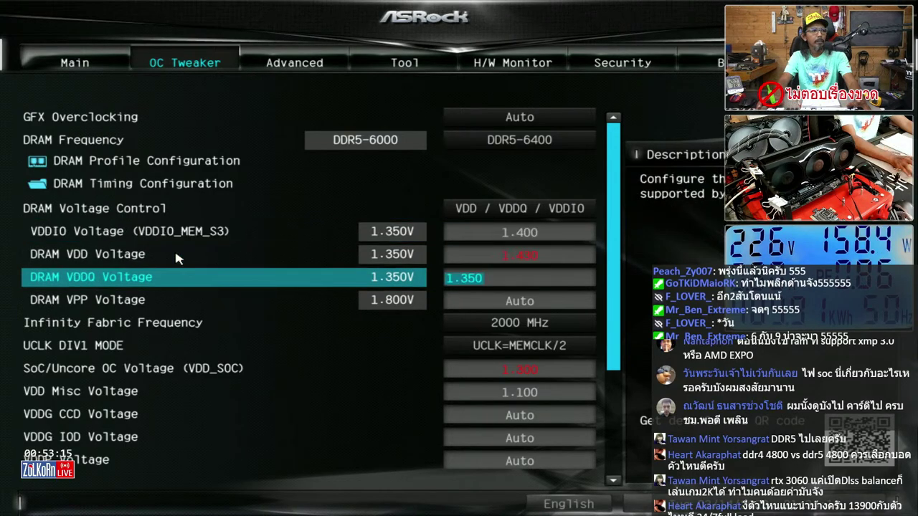
Set DRAM VDDQ Voltage to 1.430 V, save the configuration changes and exit setup
type("1.430")
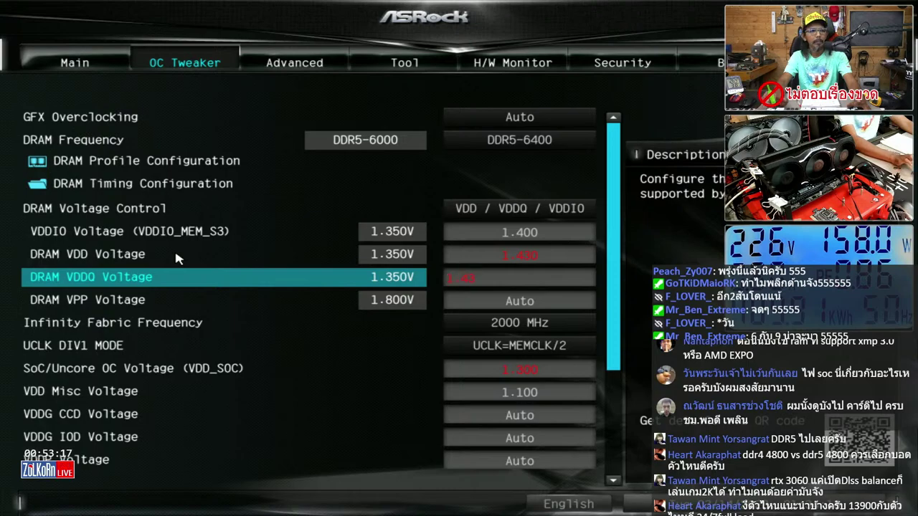
key("Up")
key("Up")
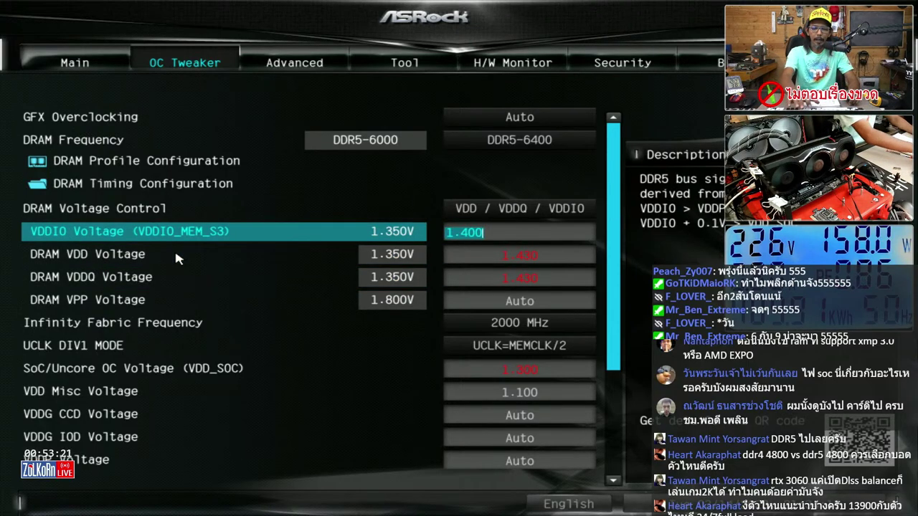
key("F10")
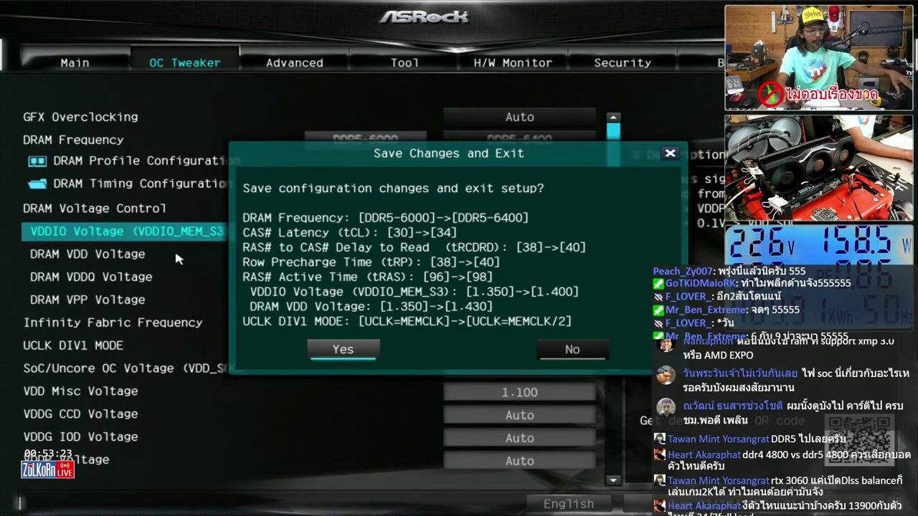
key("Return")
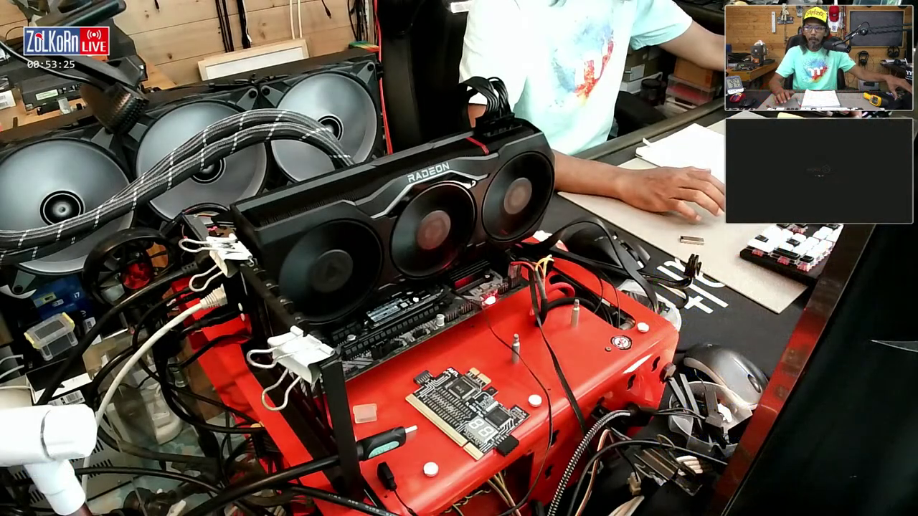
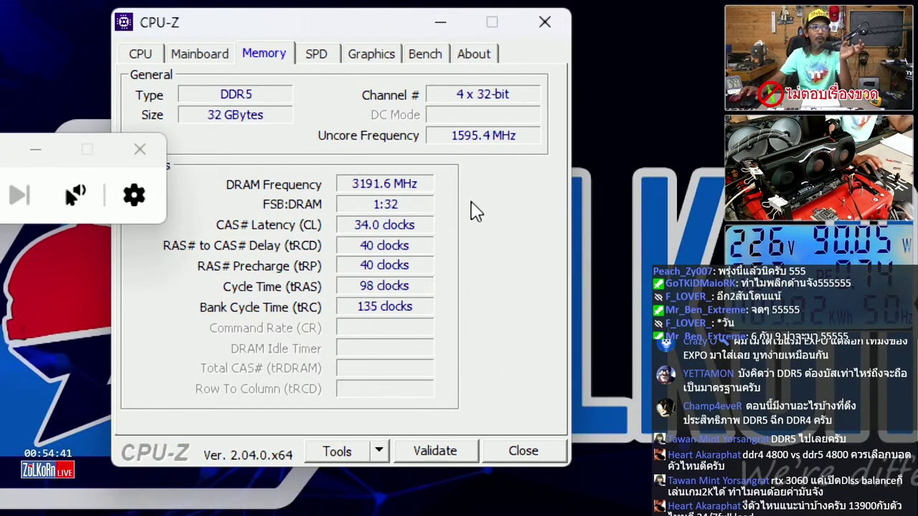
Close Magnifier, switch to AIDA64, open its Cache & Memory Benchmark and minimize the main AIDA64 window
left_click(139, 150)
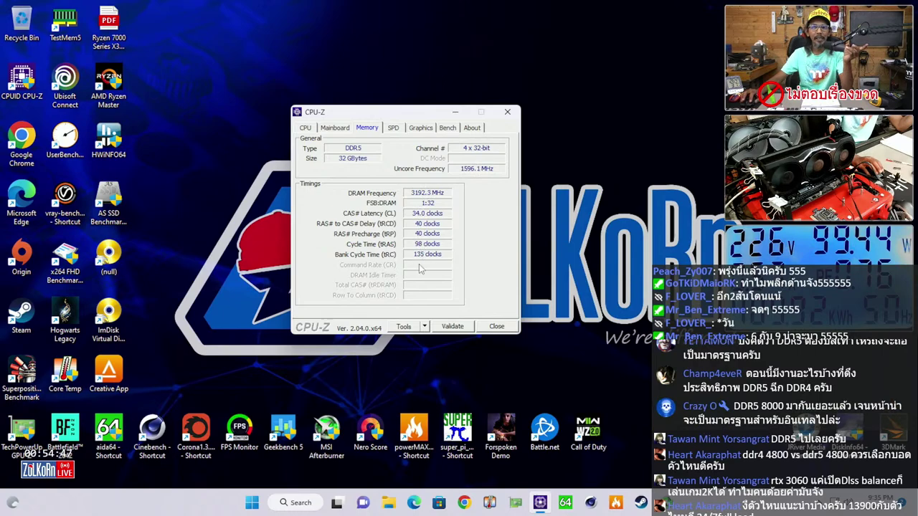
left_click(565, 501)
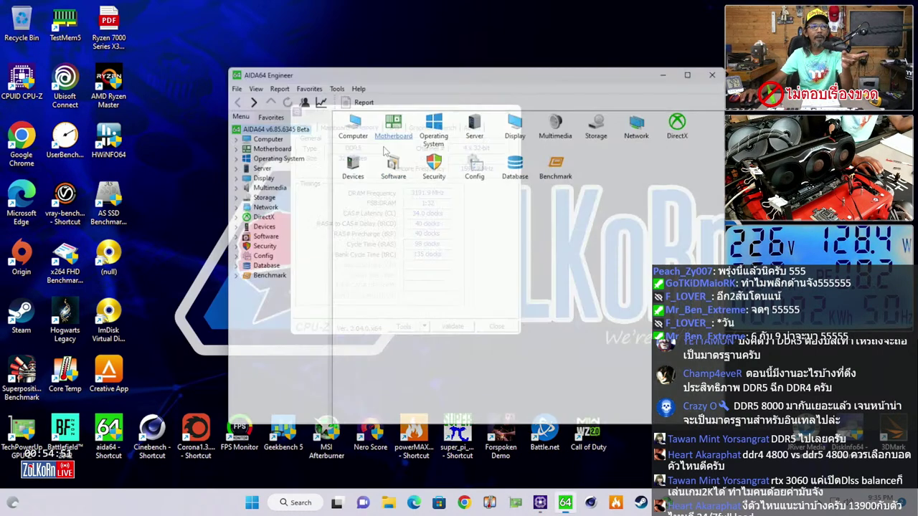
left_click(330, 79)
left_click(336, 104)
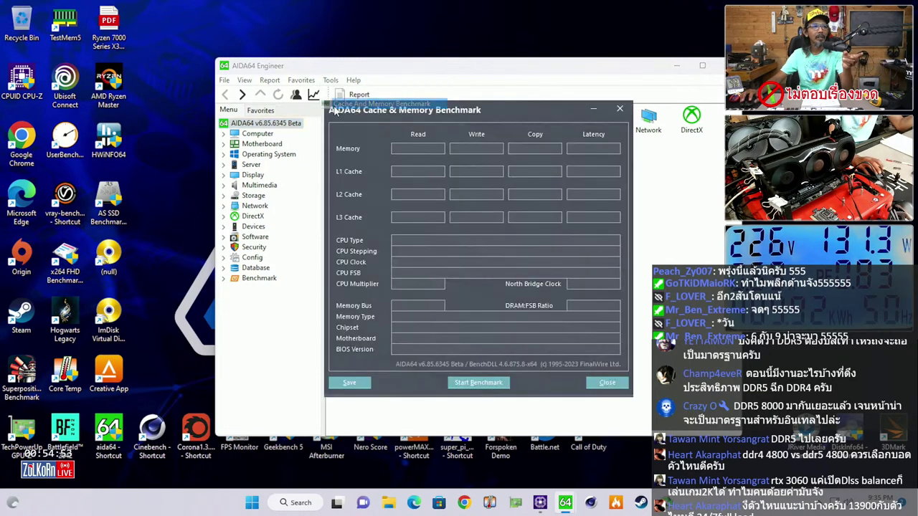
left_click(676, 65)
left_click_drag(508, 113, 591, 122)
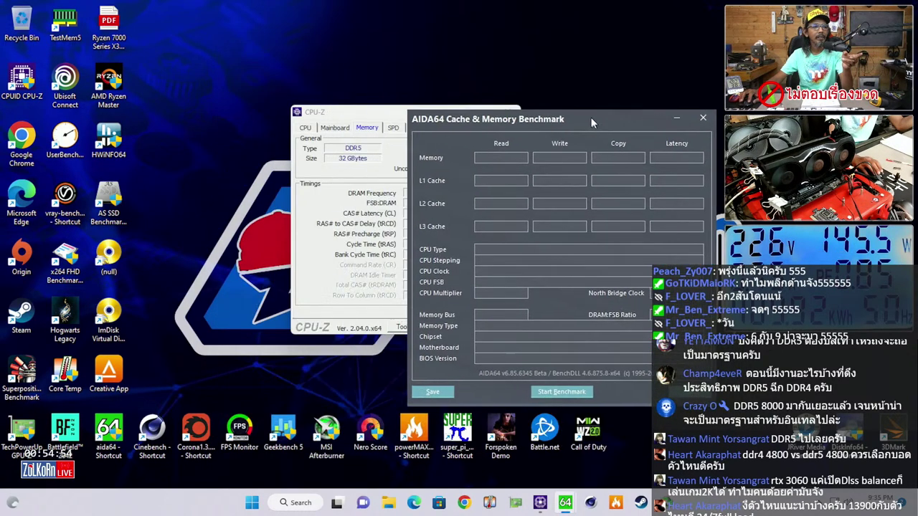
Clear CPU-Z out of the way and run only the memory read, write, copy and latency benchmark
left_click(373, 113)
left_click_drag(373, 113, 219, 102)
left_click_drag(430, 119, 337, 68)
left_click(361, 98)
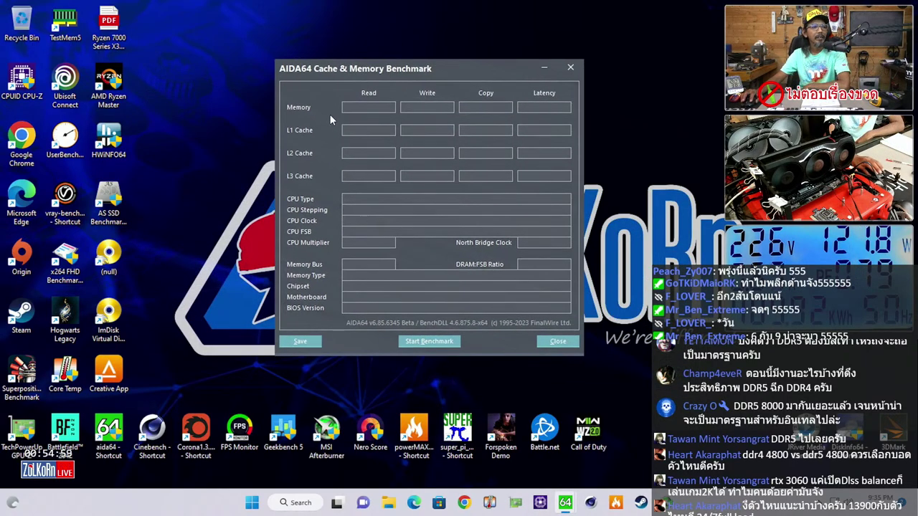
left_click(301, 106)
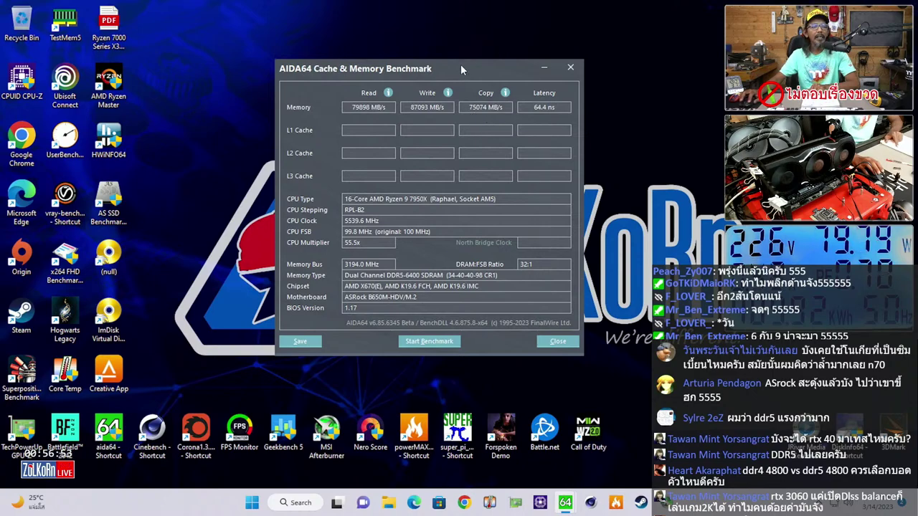
left_click_drag(460, 64, 398, 60)
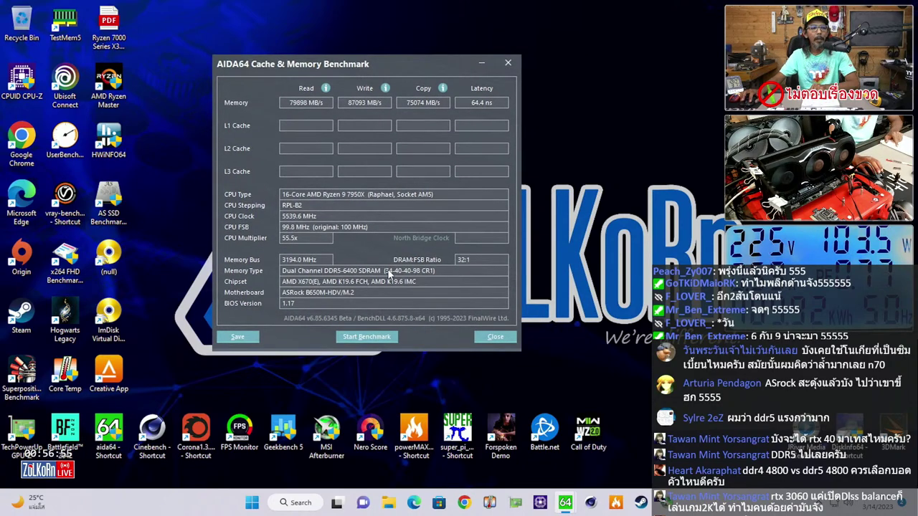
Switch to CPU-Z and examine its processor, memory and benchmark pages, magnifying the Ryzen 9 7950X details
left_click(539, 502)
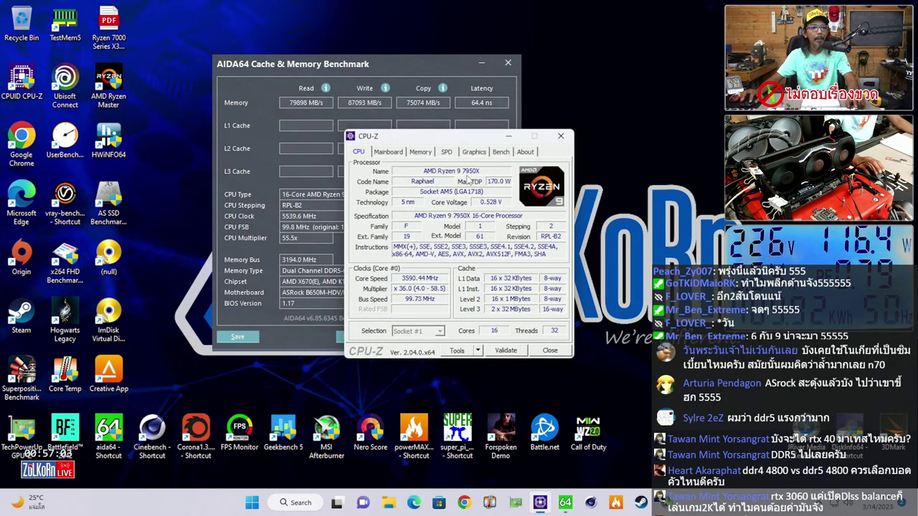
left_click_drag(452, 135, 408, 131)
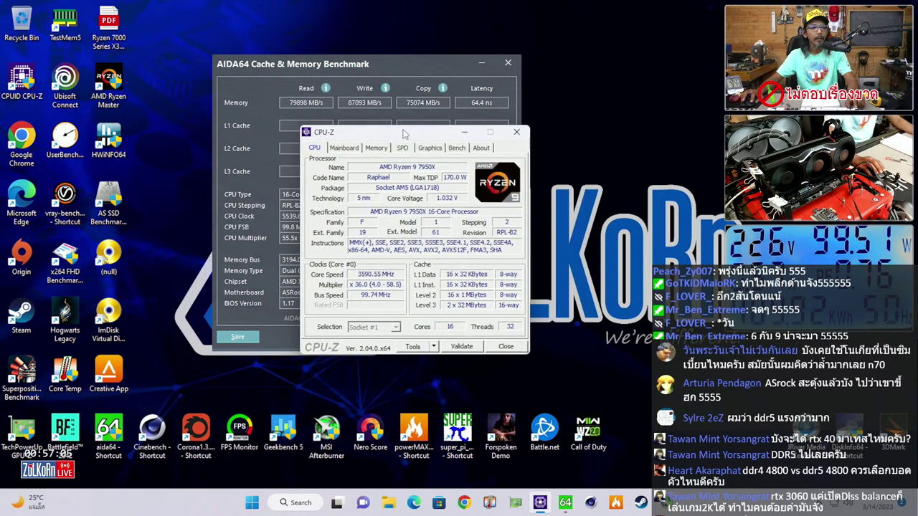
left_click(345, 147)
left_click(320, 148)
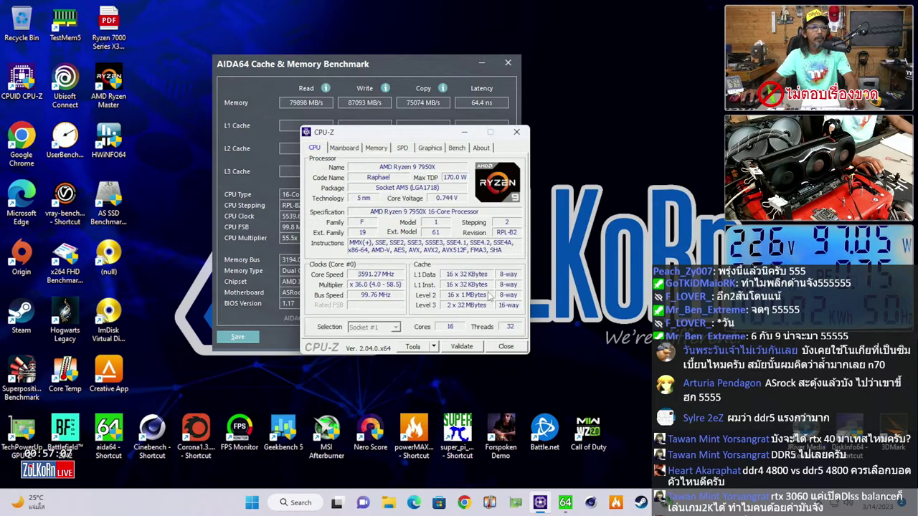
left_click(377, 148)
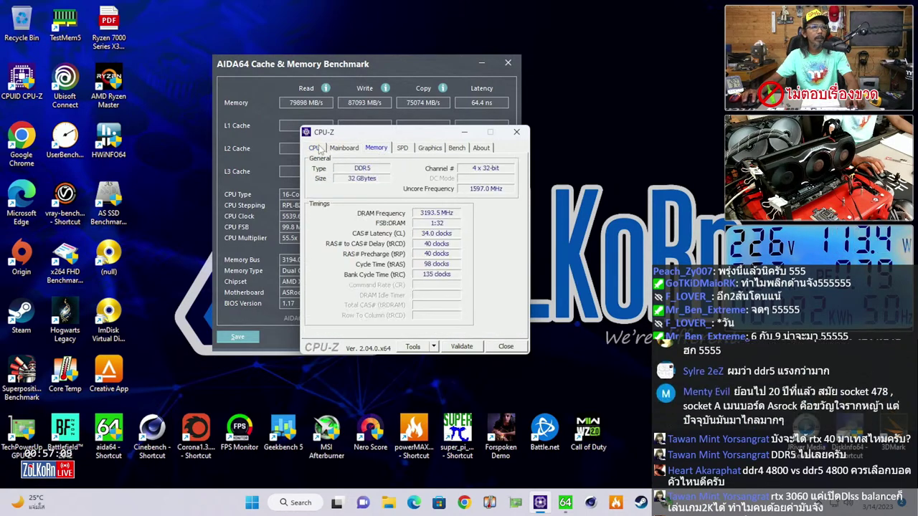
left_click(316, 147)
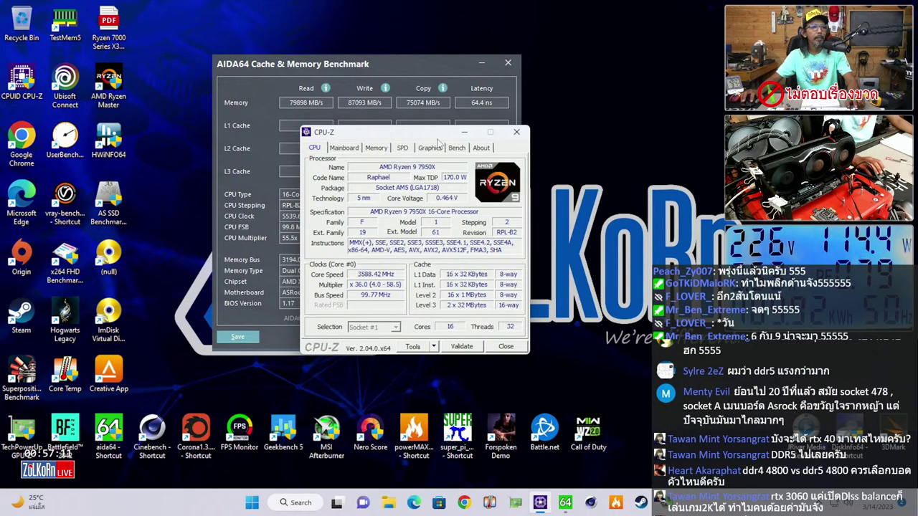
left_click(345, 147)
left_click(320, 148)
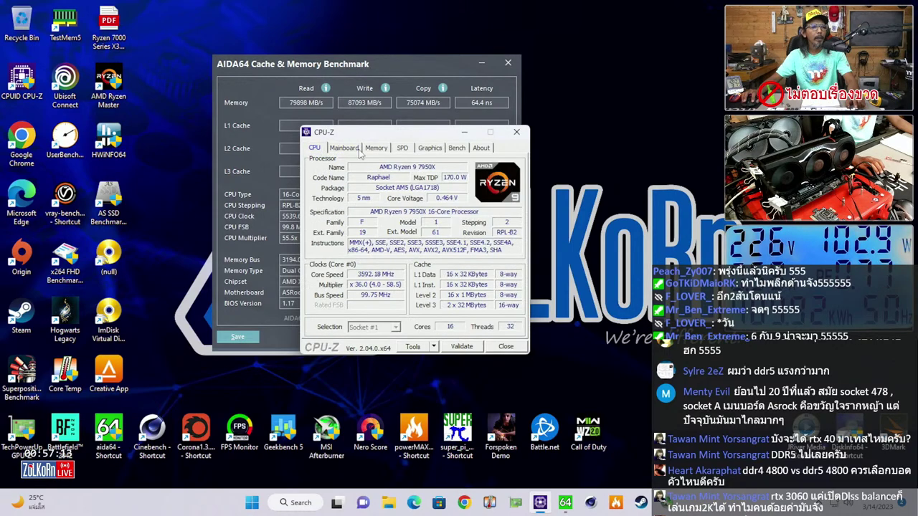
left_click(375, 148)
left_click(429, 148)
left_click(457, 147)
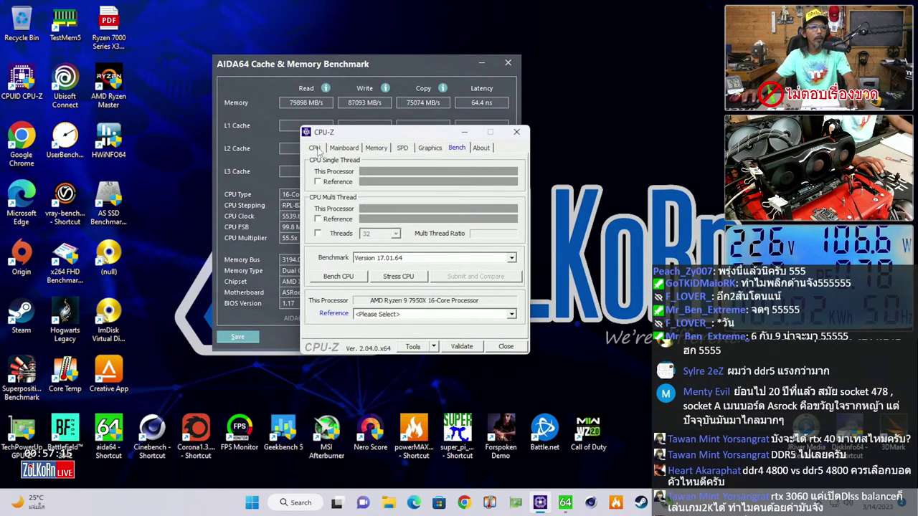
left_click(315, 148)
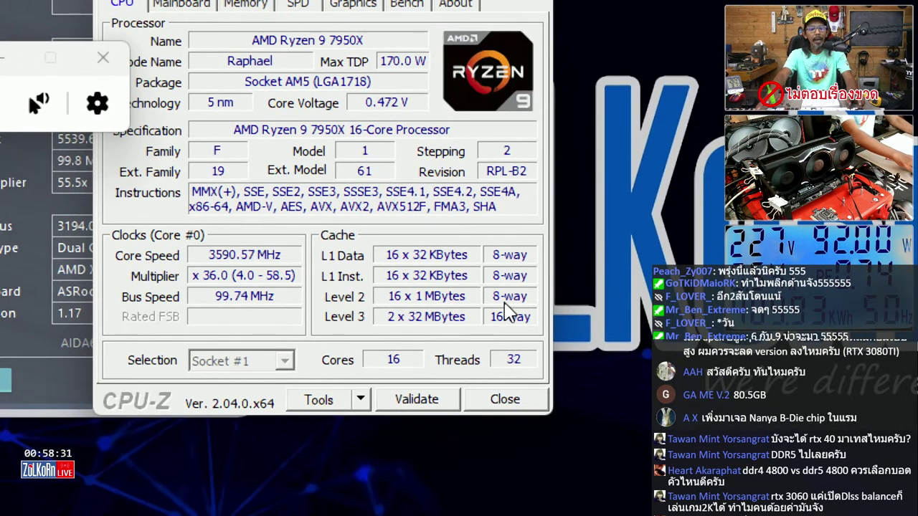
key("super+minus")
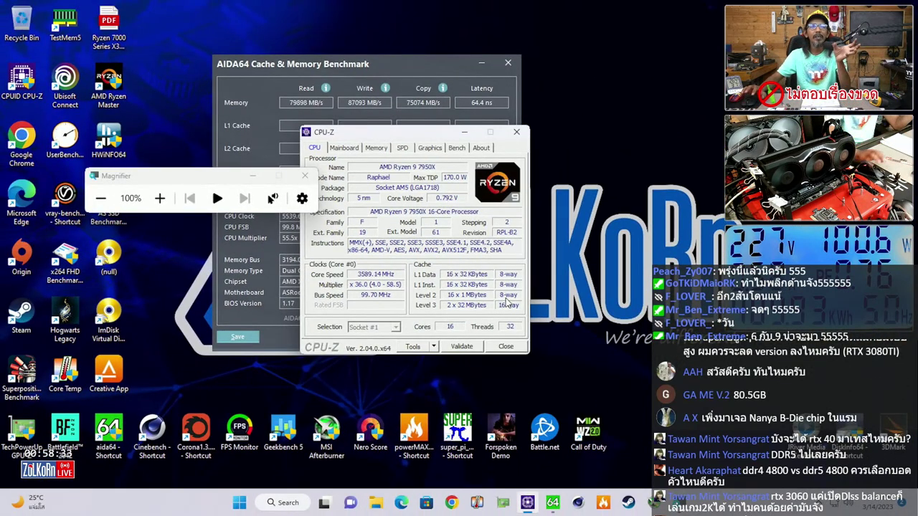
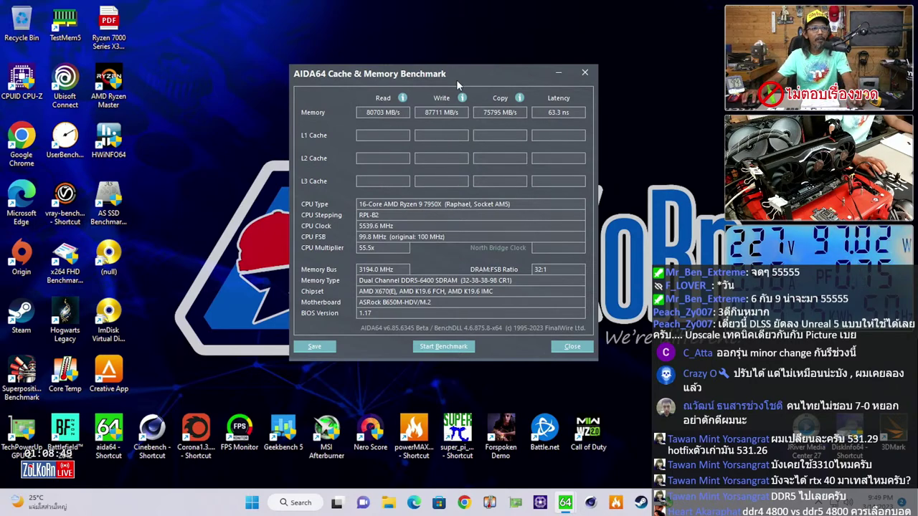
Examine the AIDA64 memory read, write, copy and latency results under magnification
left_click_drag(456, 79, 426, 84)
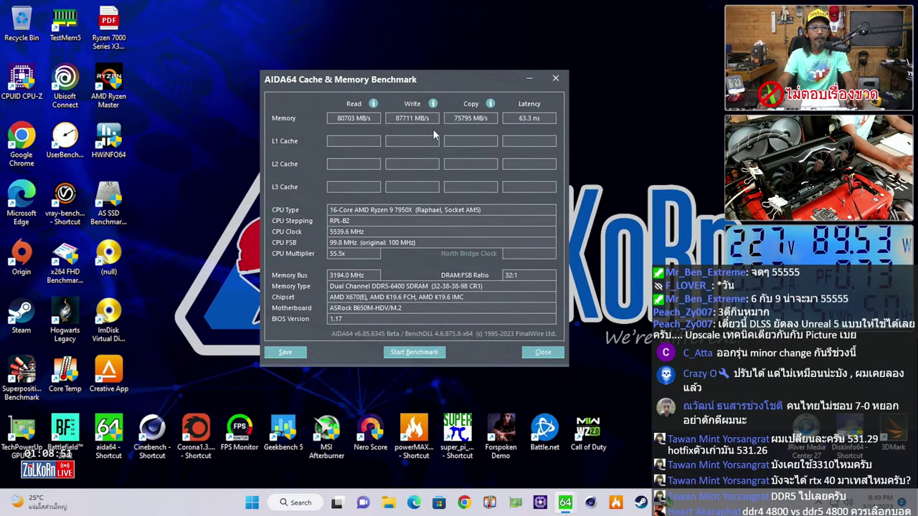
key("XF86AudioRaiseVolume")
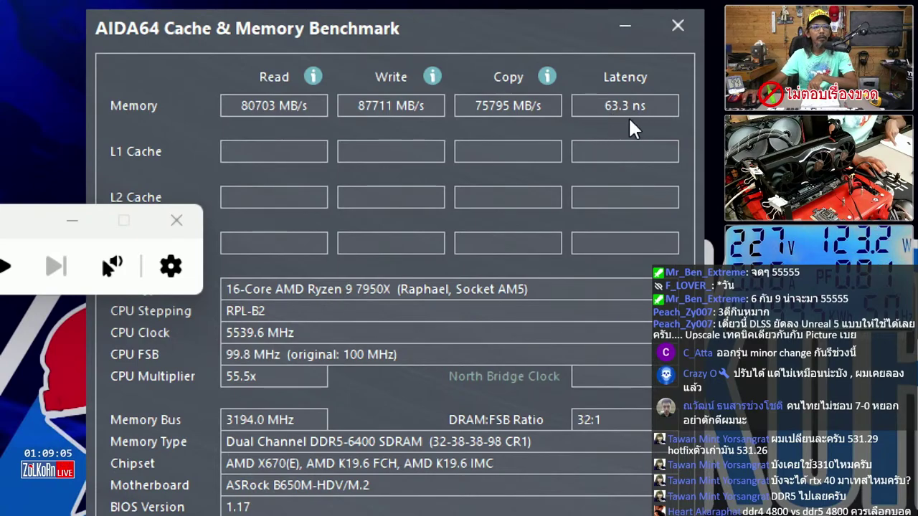
key("super+minus")
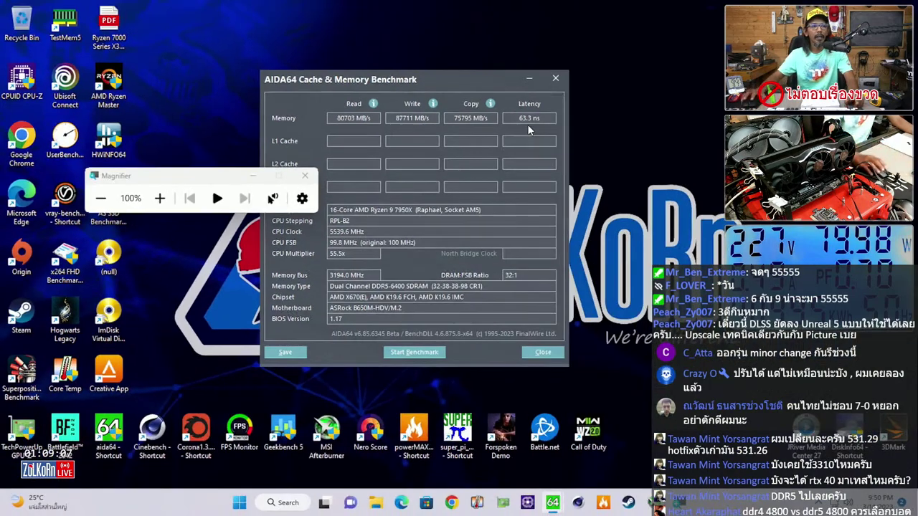
Close the benchmark window and Magnifier, and restart the computer
left_click(555, 79)
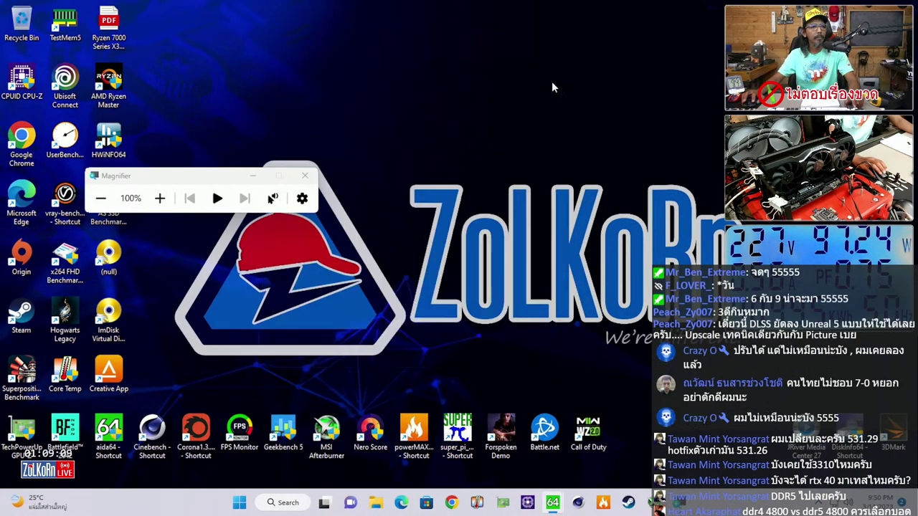
left_click(305, 175)
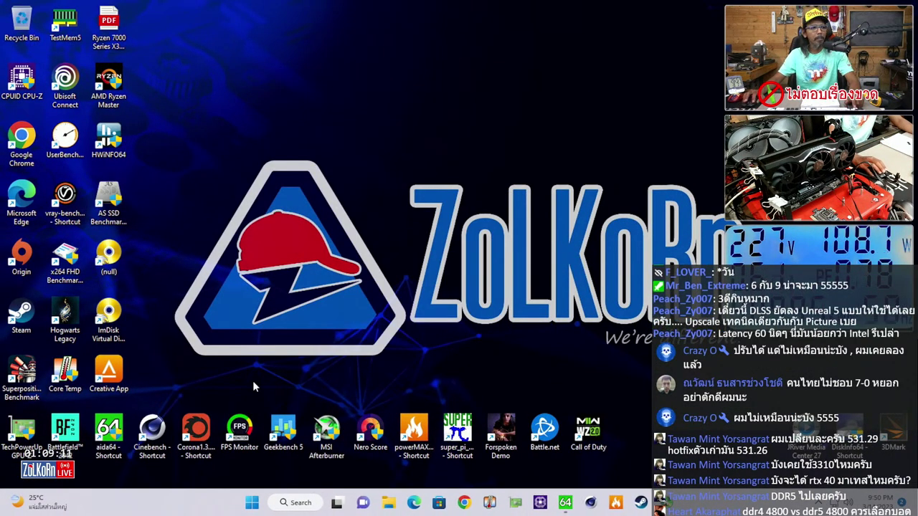
right_click(253, 502)
mouse_move(268, 464)
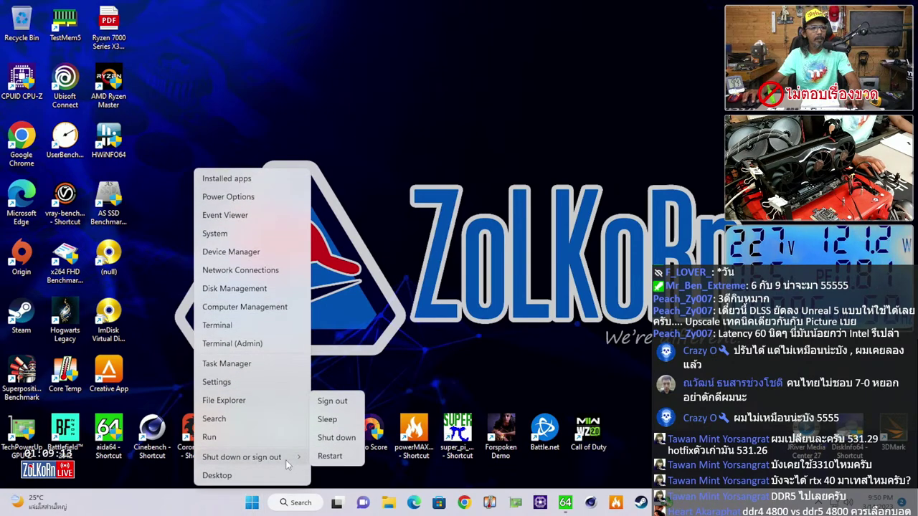
left_click(337, 455)
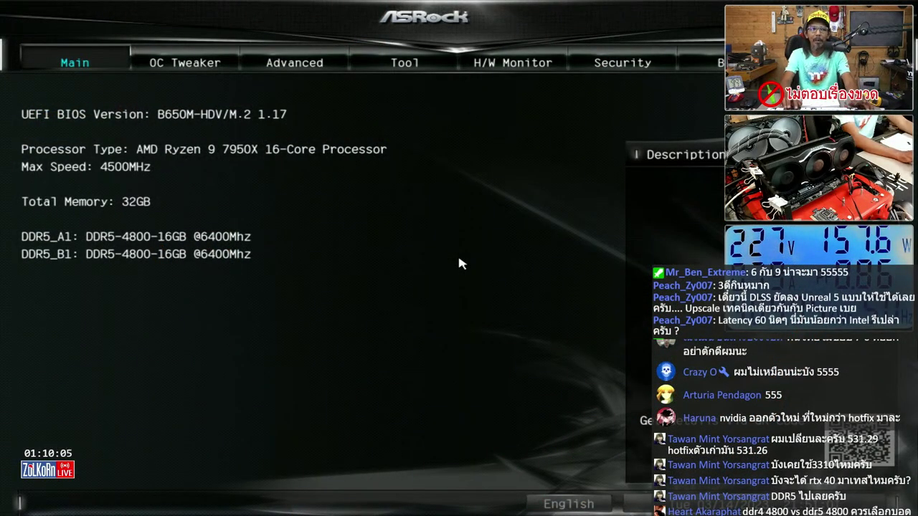
Set CAS# Latency (tCL) to 30 in DRAM Timing Configuration, save the configuration changes and exit setup
key("Right")
key("Down")
key("Down")
key("Down")
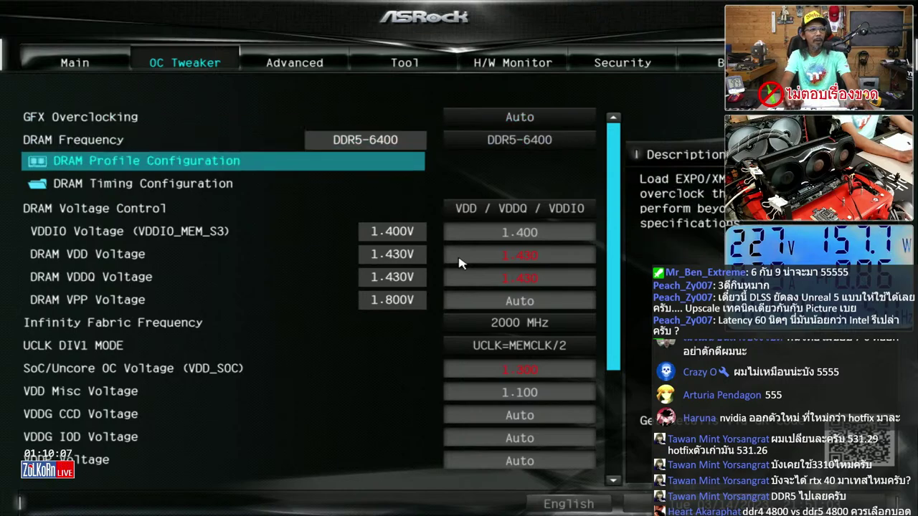
key("Return")
key("Down")
key("Down")
type("30")
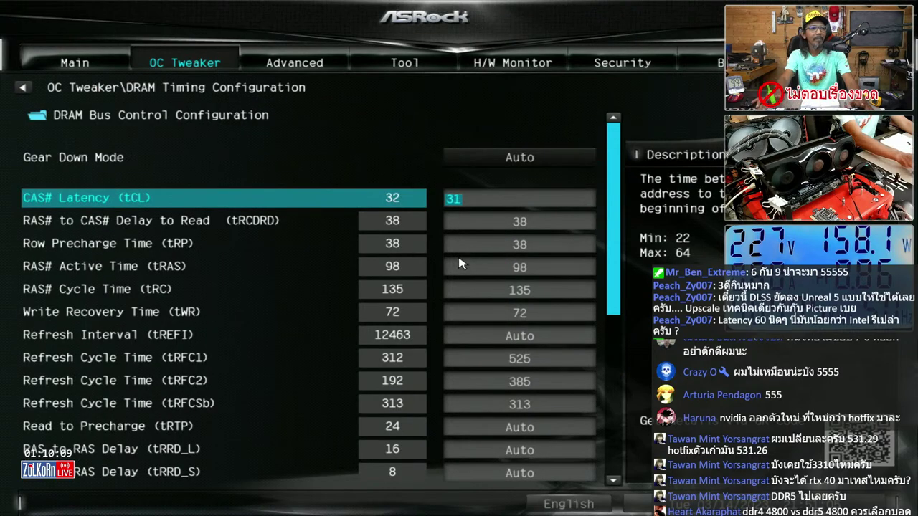
key("F10")
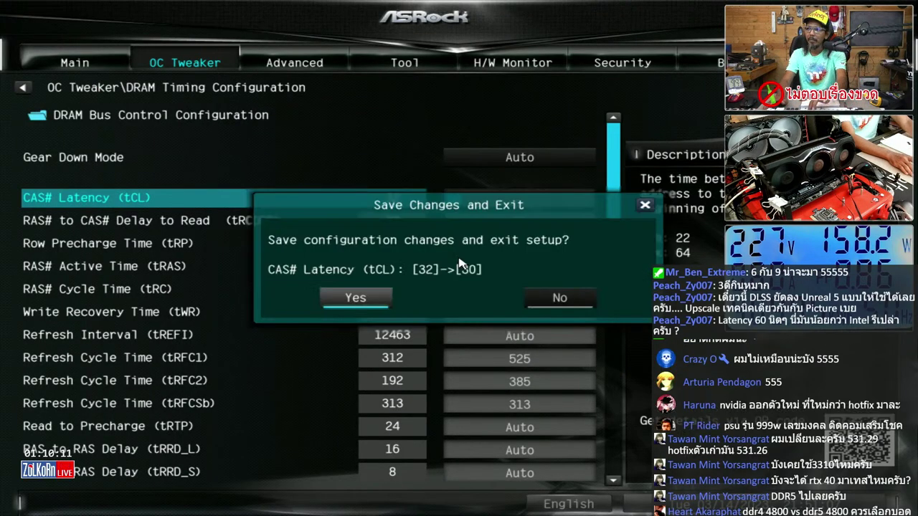
key("Return")
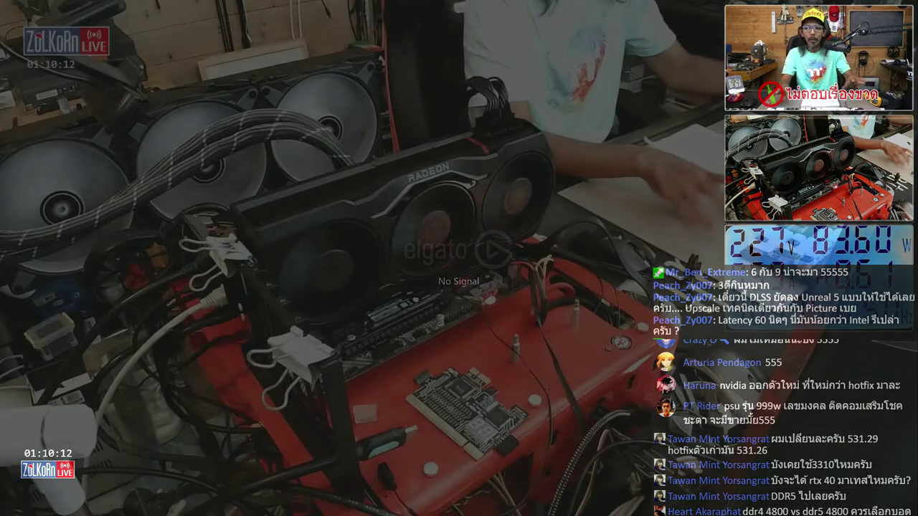